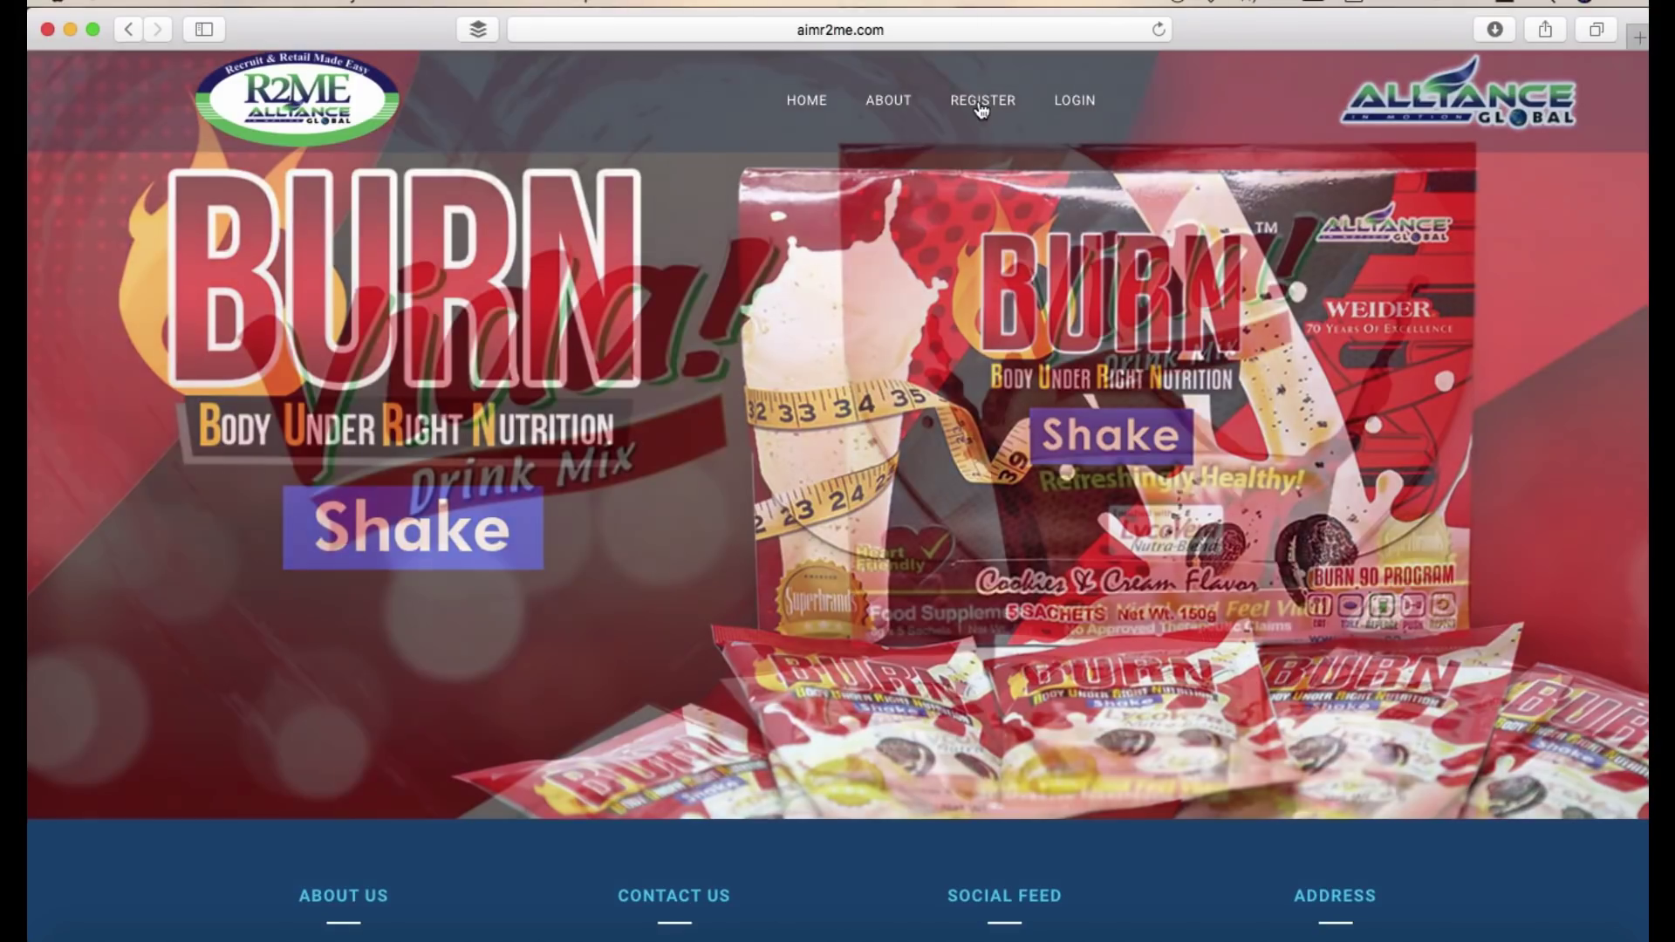
# - Open the REGISTER form and step through the username, first name, last name and address fields
pyautogui.click(979, 102)
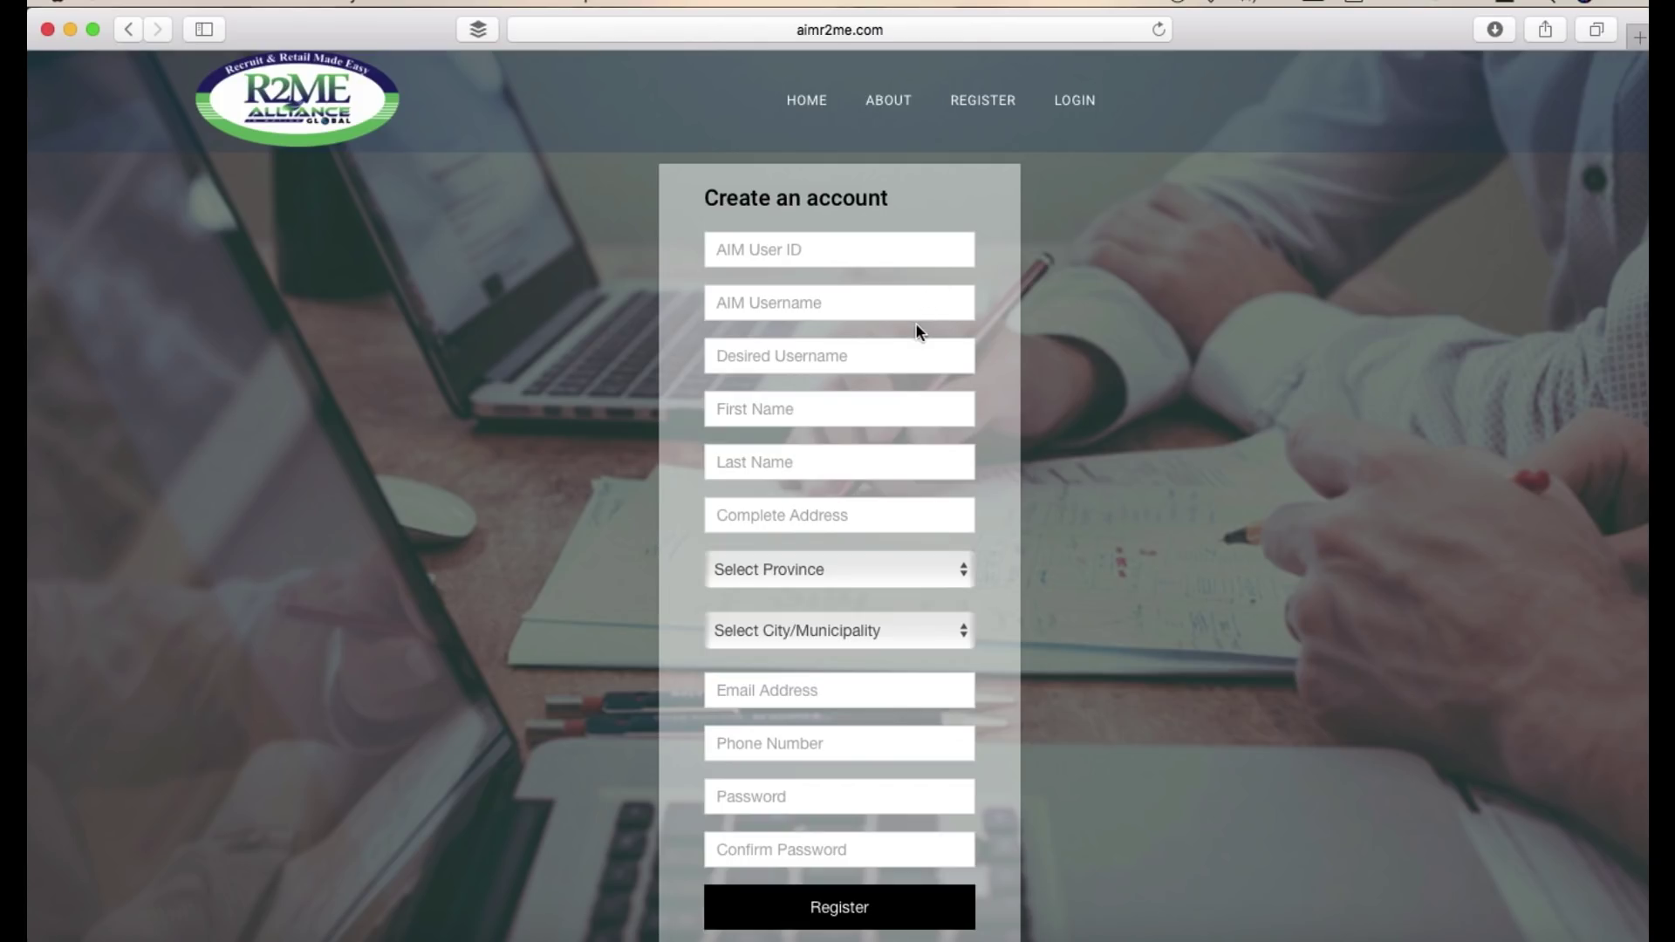
pyautogui.click(898, 354)
pyautogui.click(868, 410)
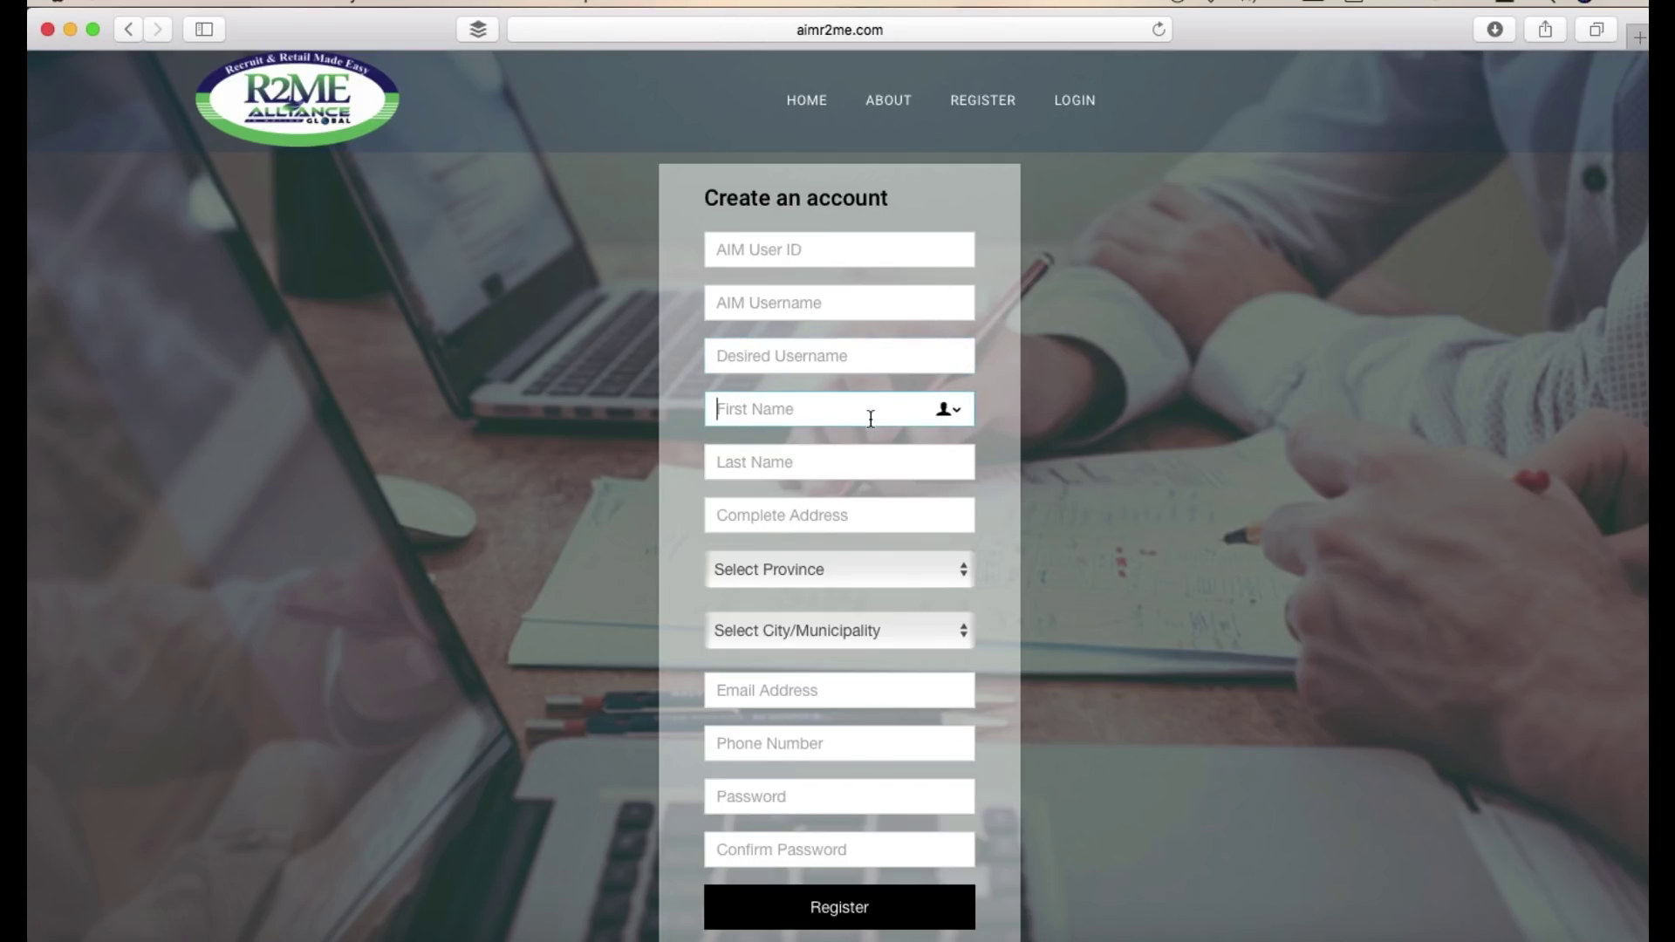
pyautogui.click(866, 452)
pyautogui.click(865, 514)
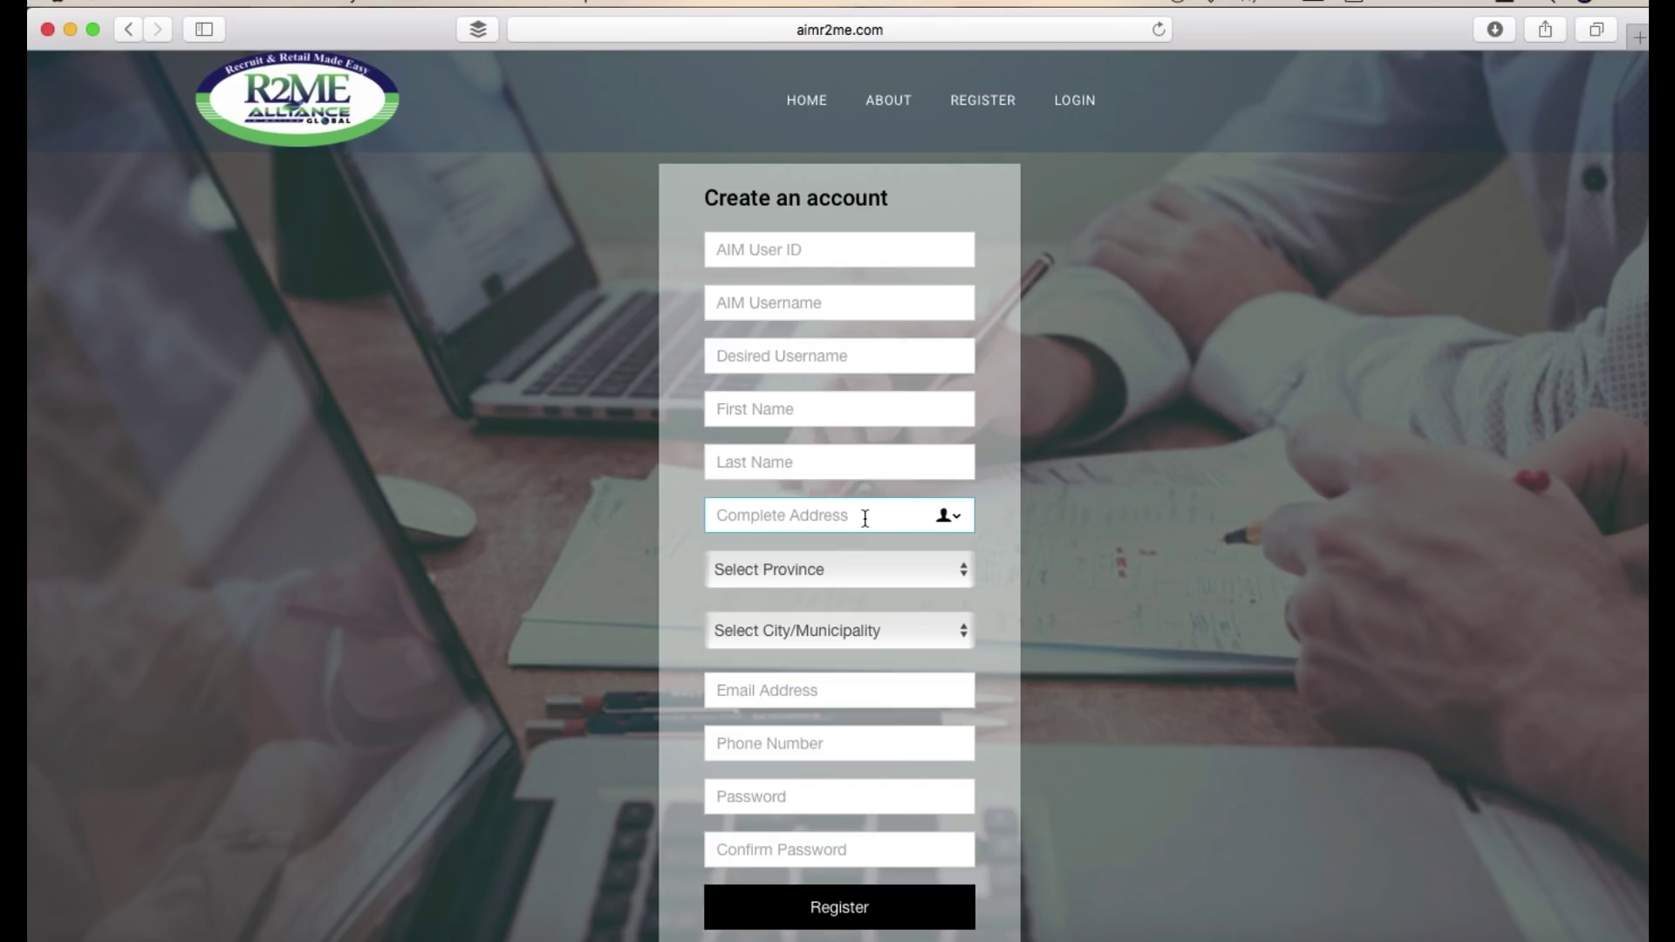
# - Browse the Select Province list and close it without choosing a province
pyautogui.click(868, 572)
pyautogui.scroll(-10, 845, 764)
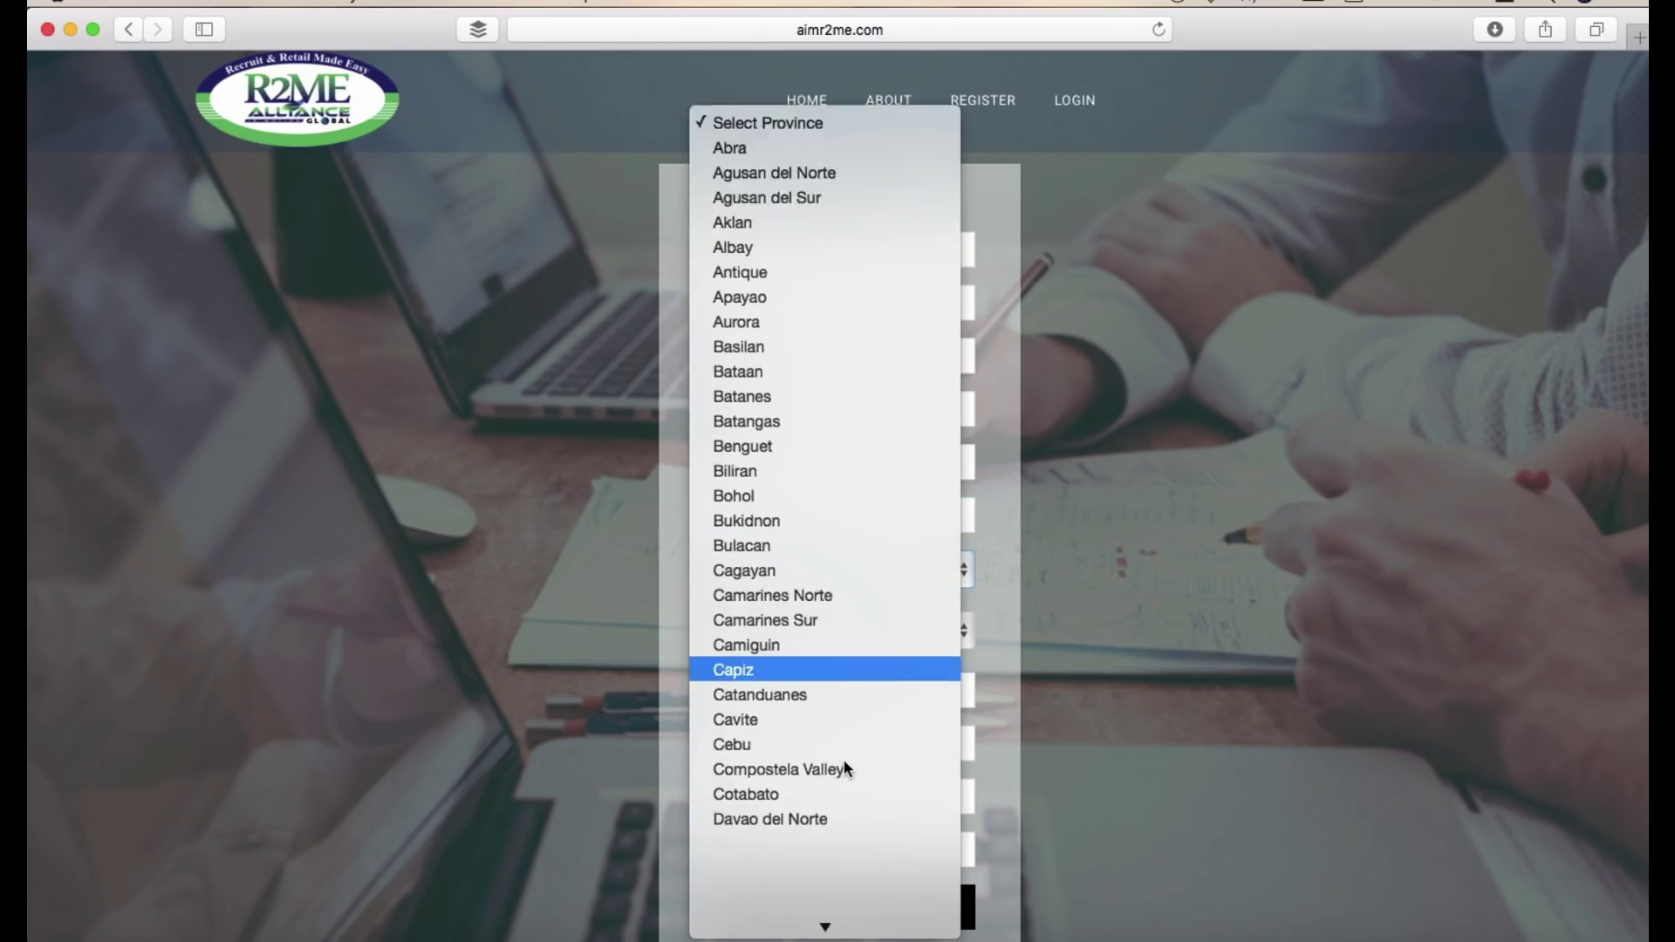
pyautogui.scroll(-7, 846, 768)
pyautogui.scroll(-7, 845, 766)
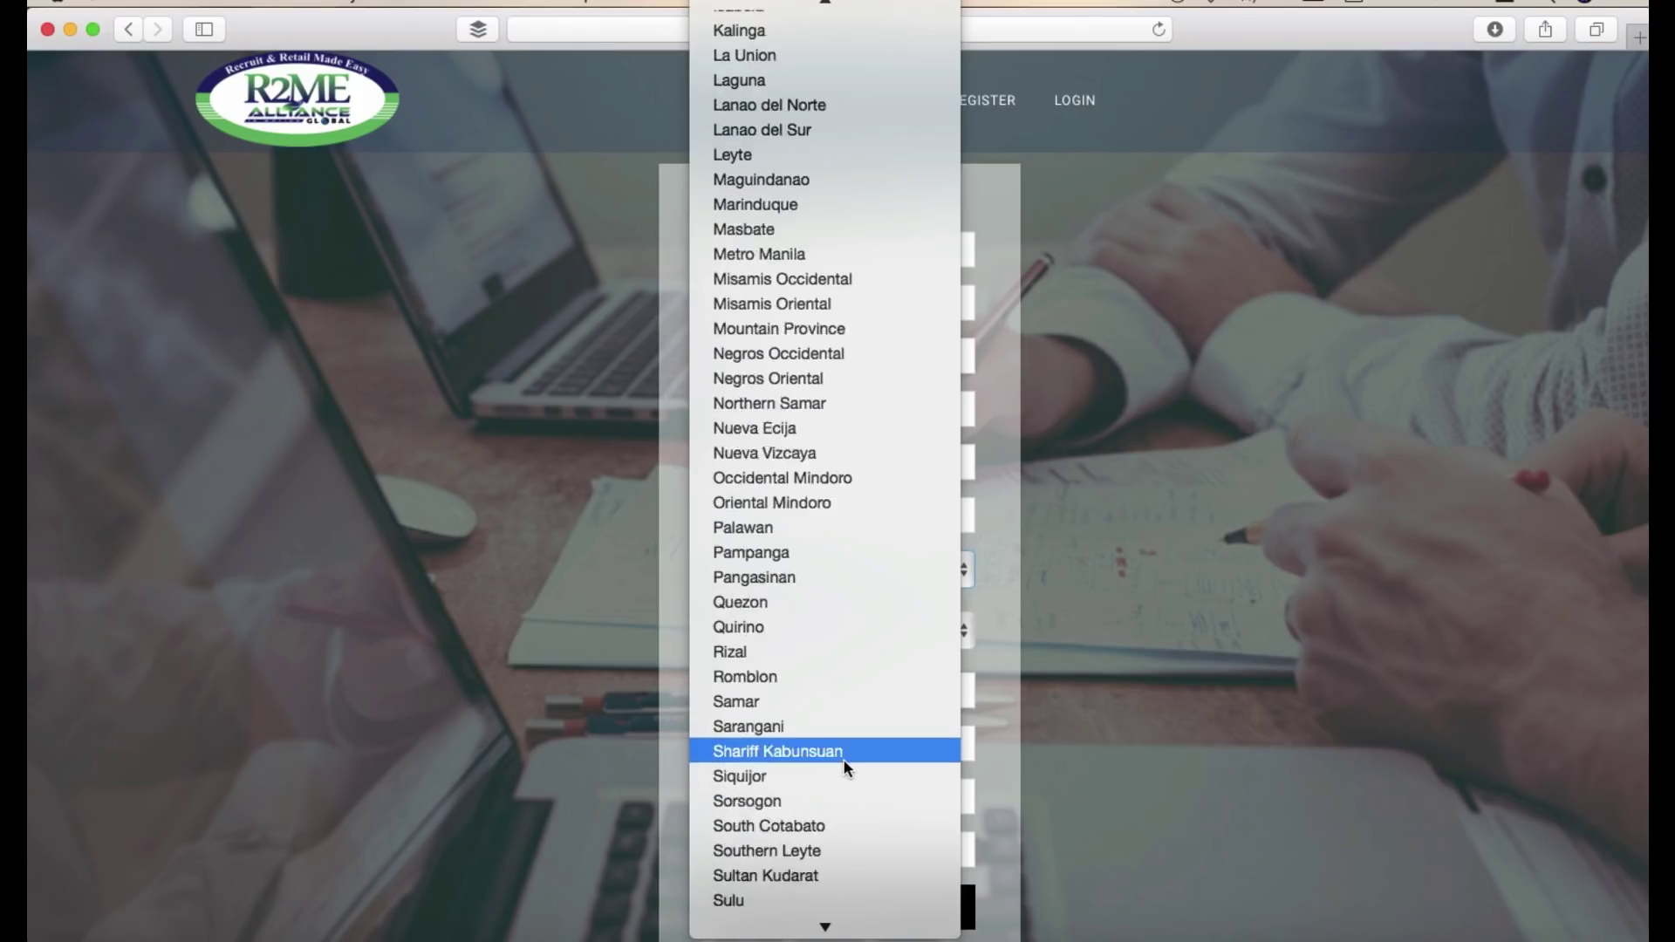
pyautogui.scroll(15, 844, 766)
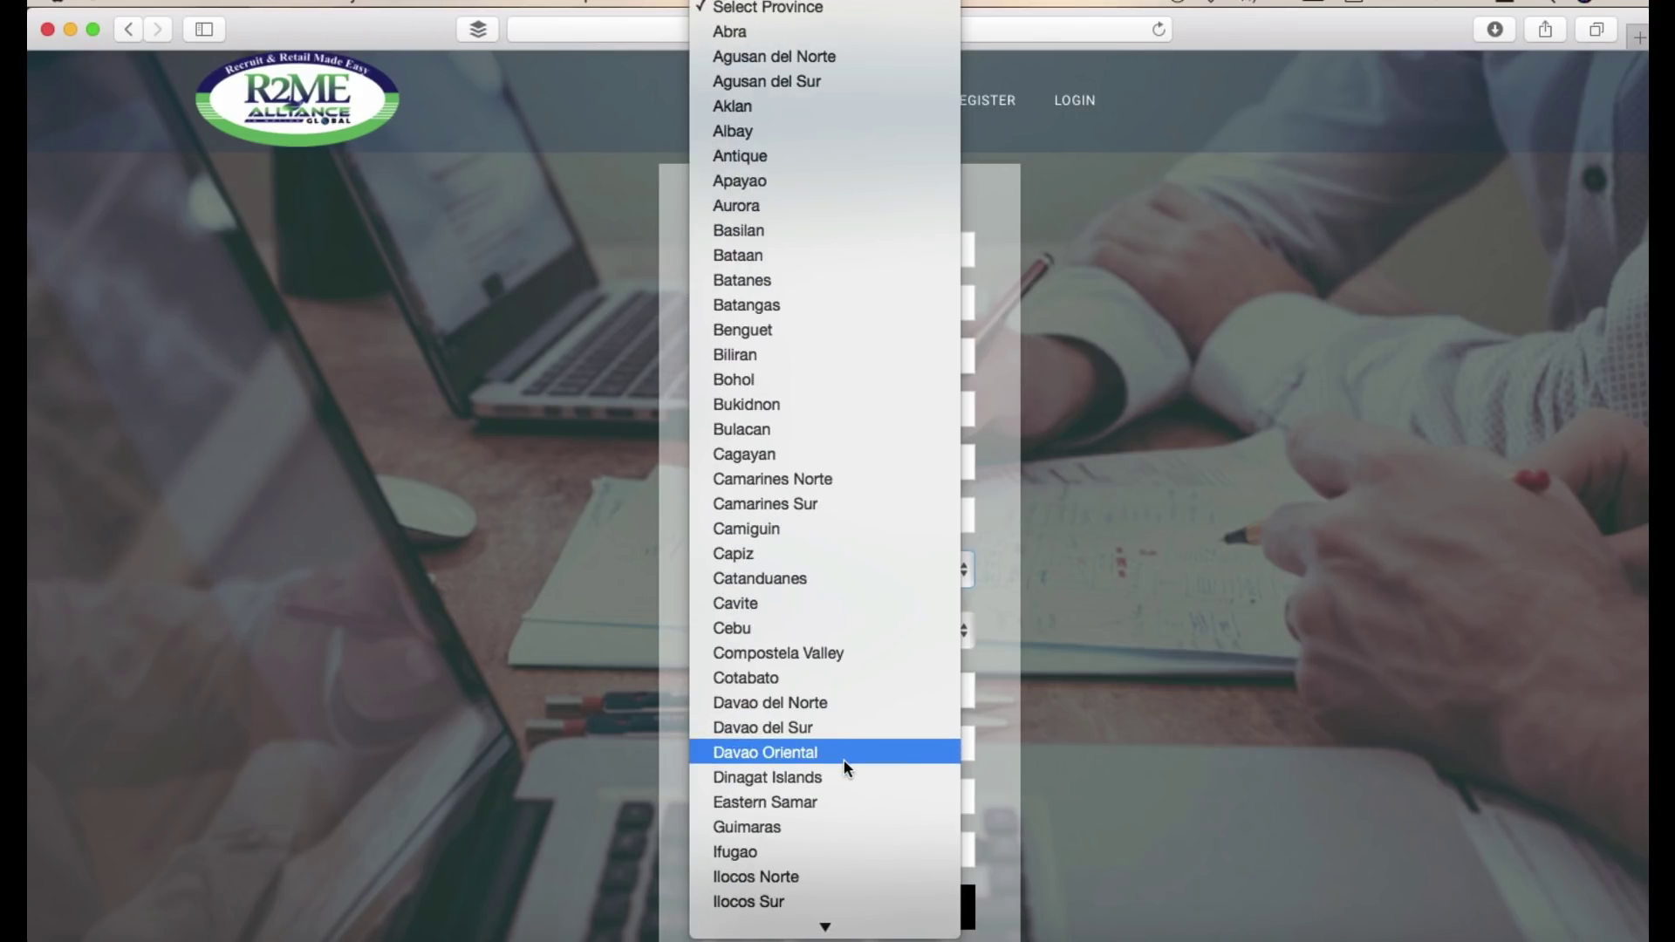
pyautogui.click(1014, 583)
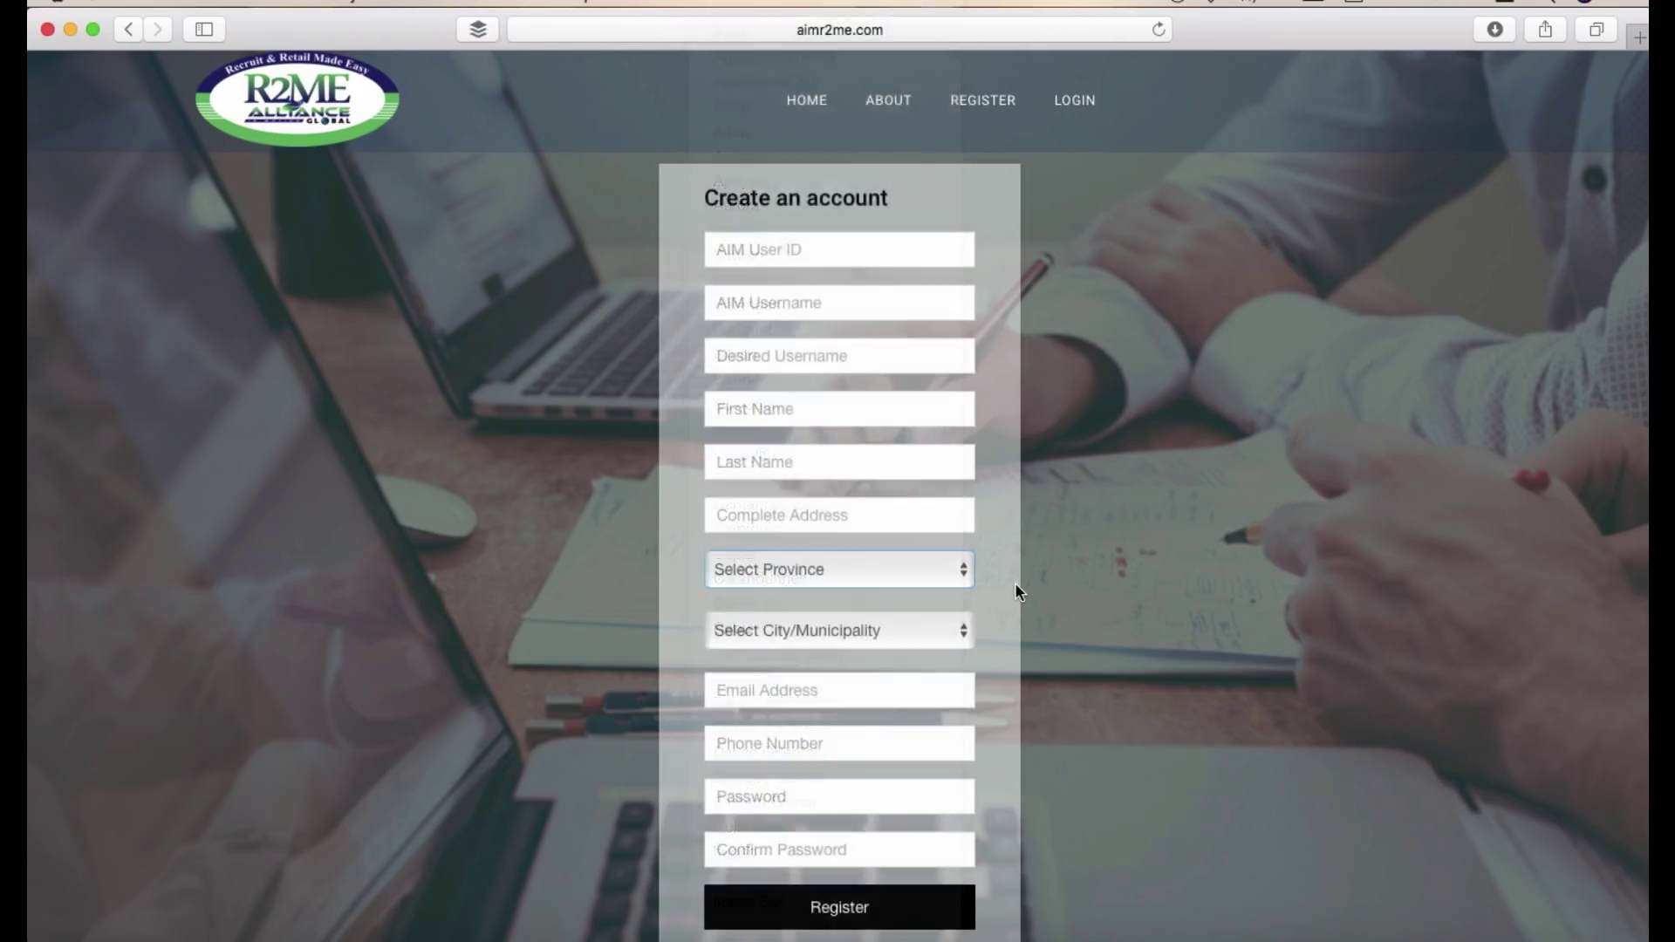
# - Step through the email, phone, password and confirm-password fields, dismissing the suggested-password popups
pyautogui.click(872, 690)
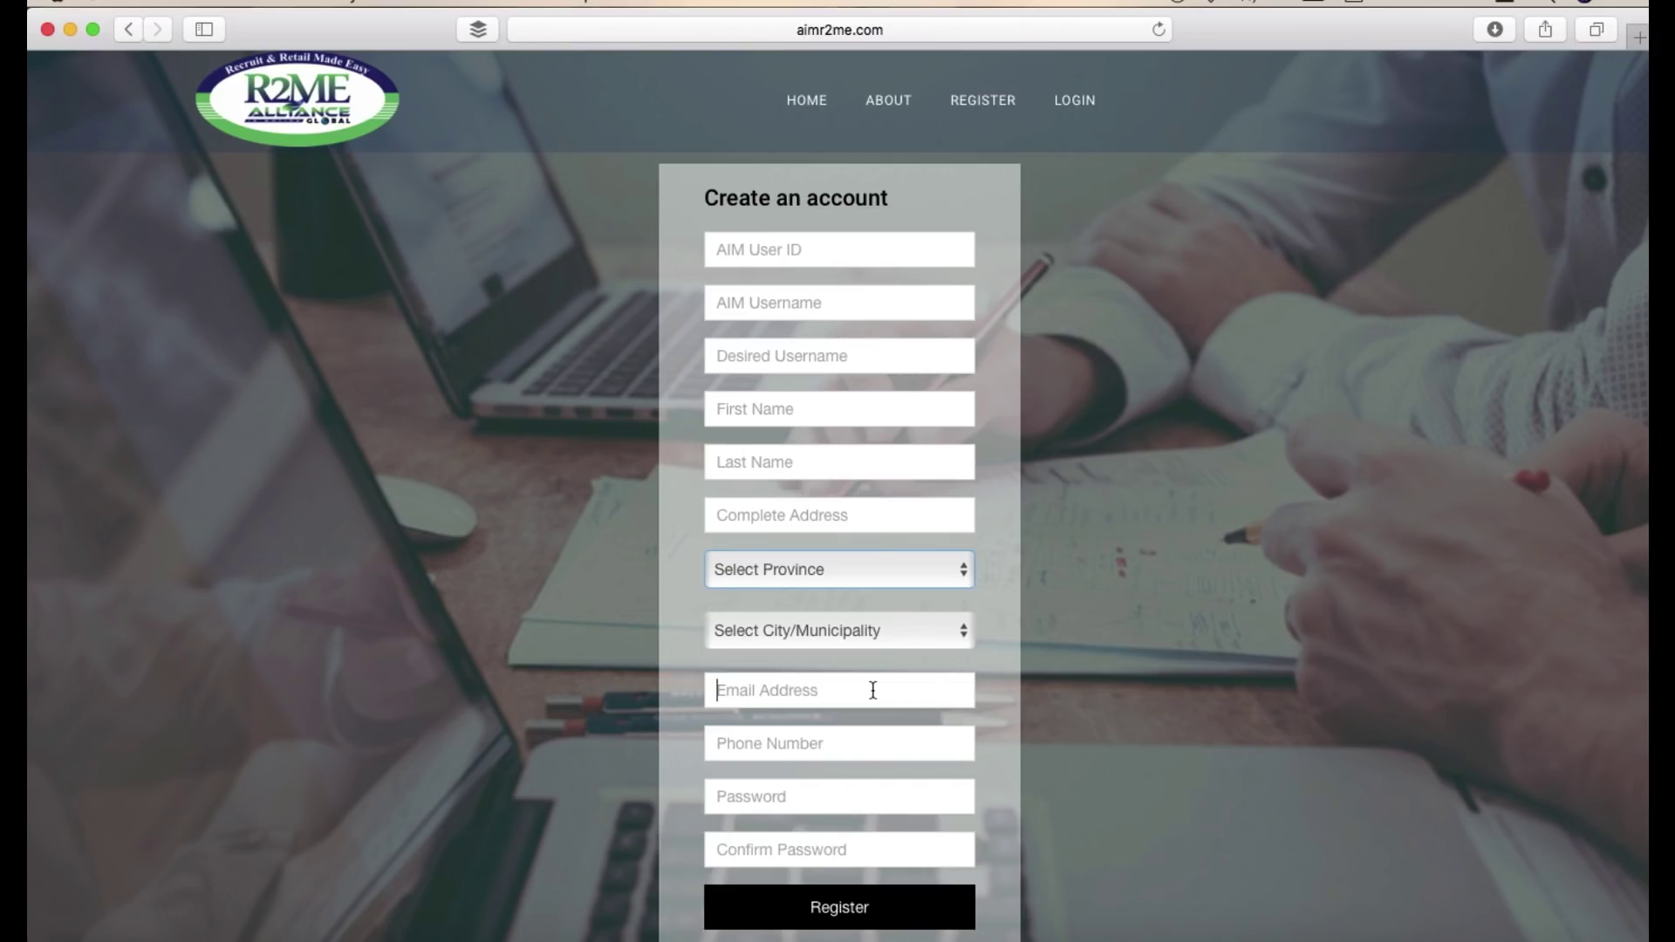
pyautogui.click(861, 744)
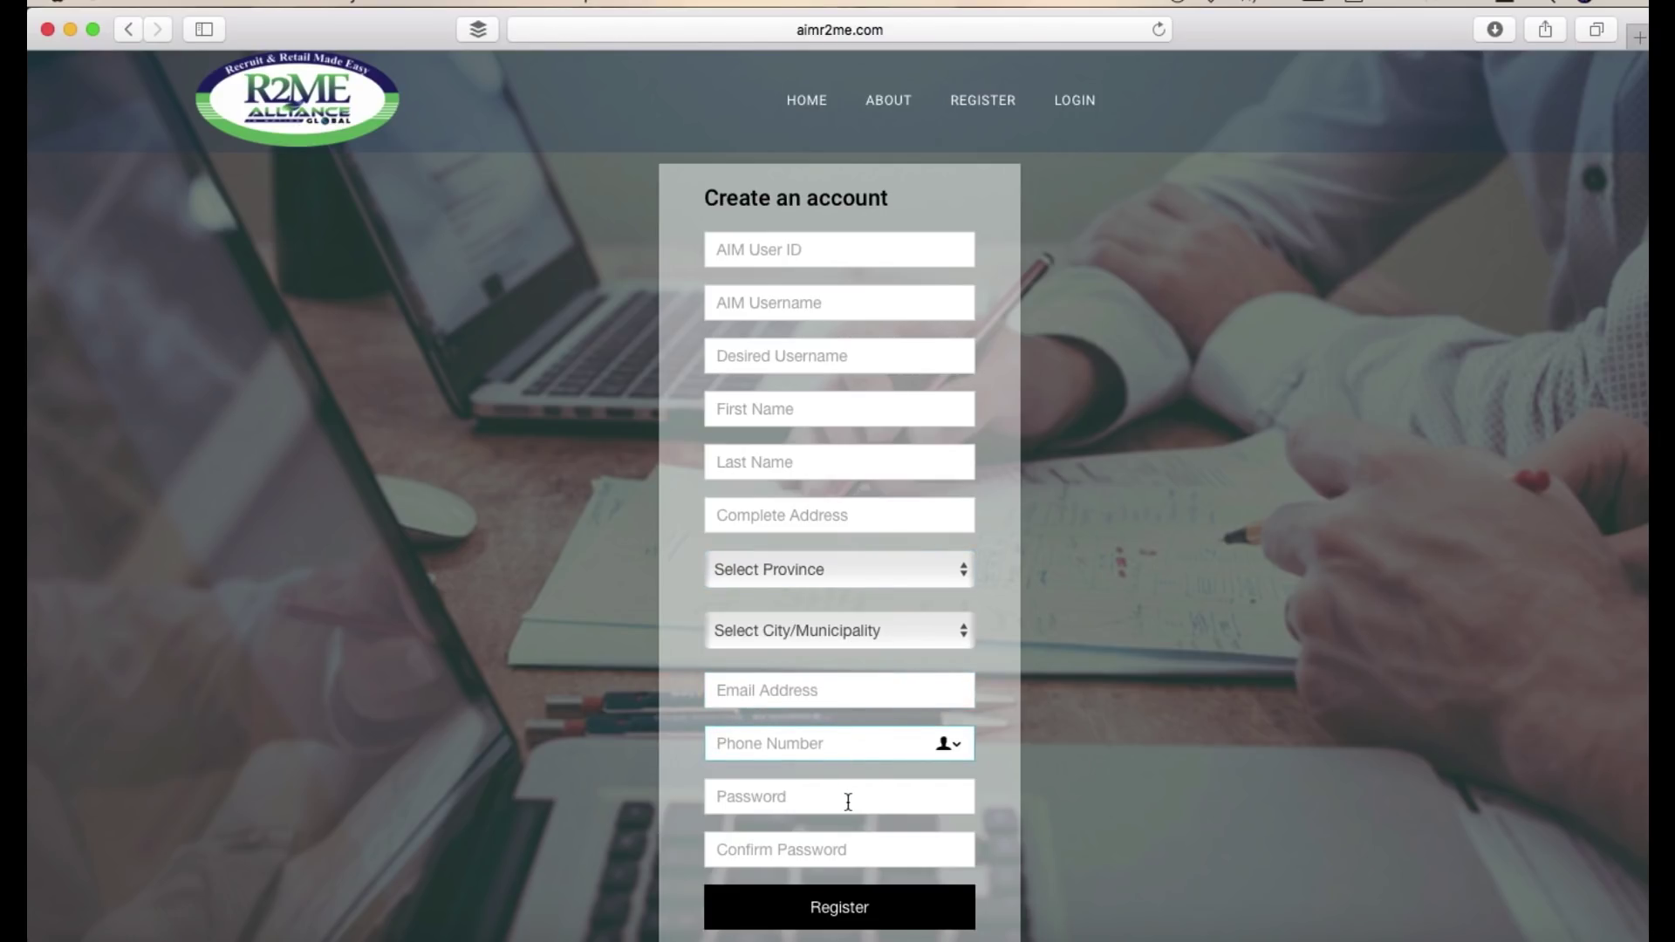
pyautogui.click(848, 797)
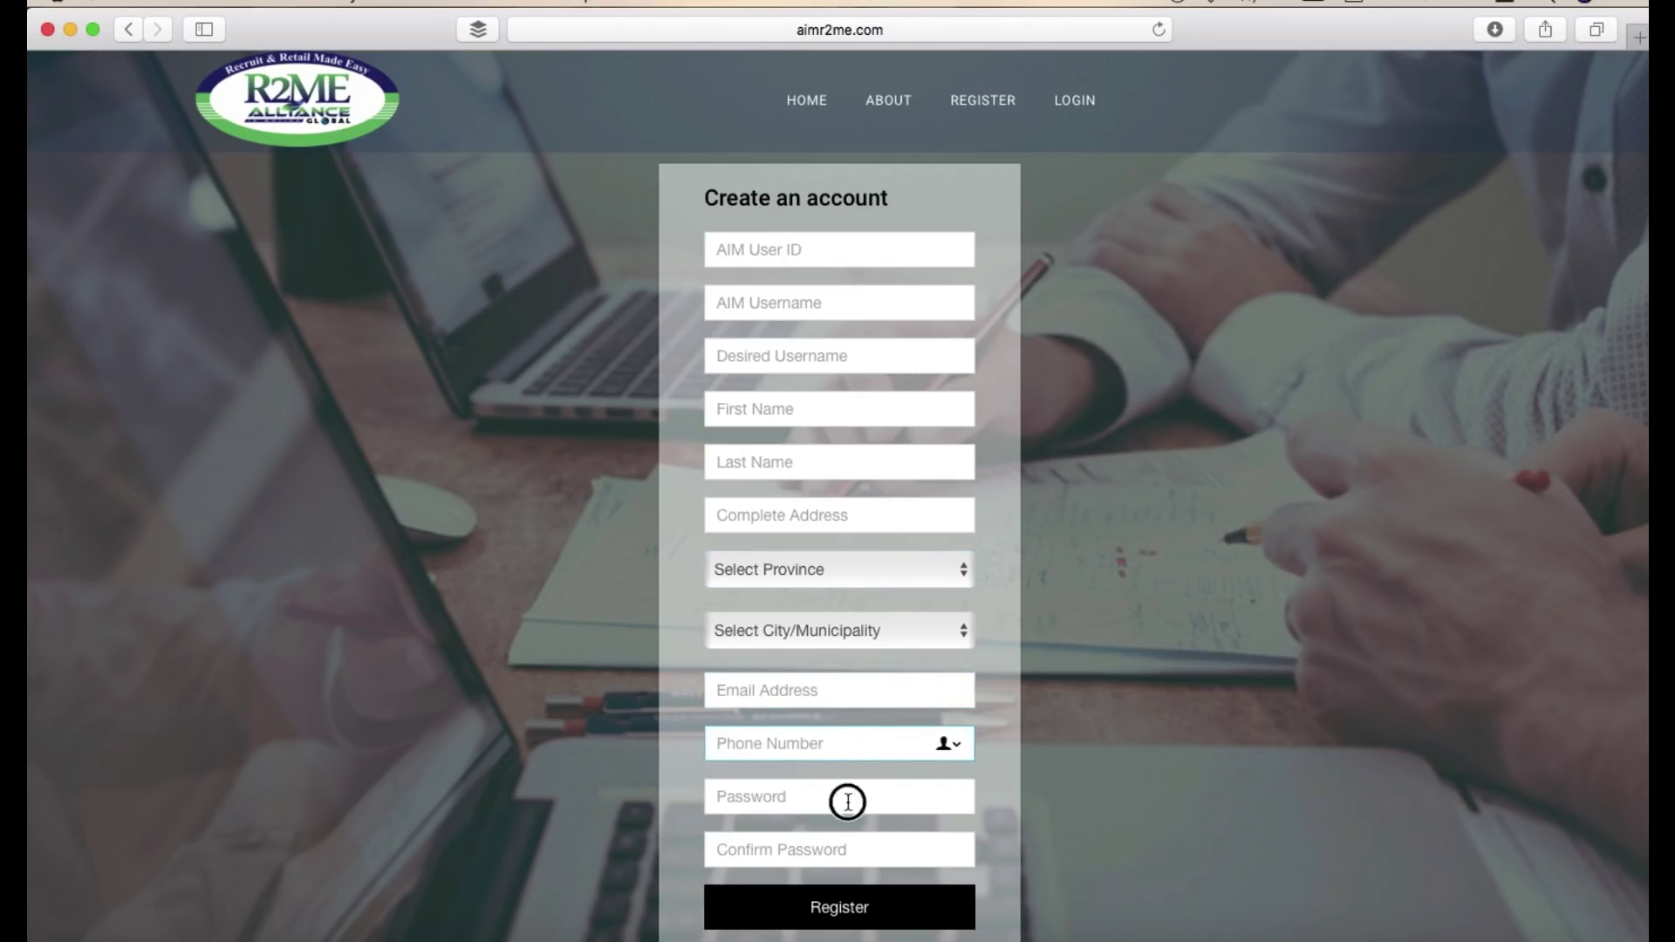
pyautogui.click(1024, 804)
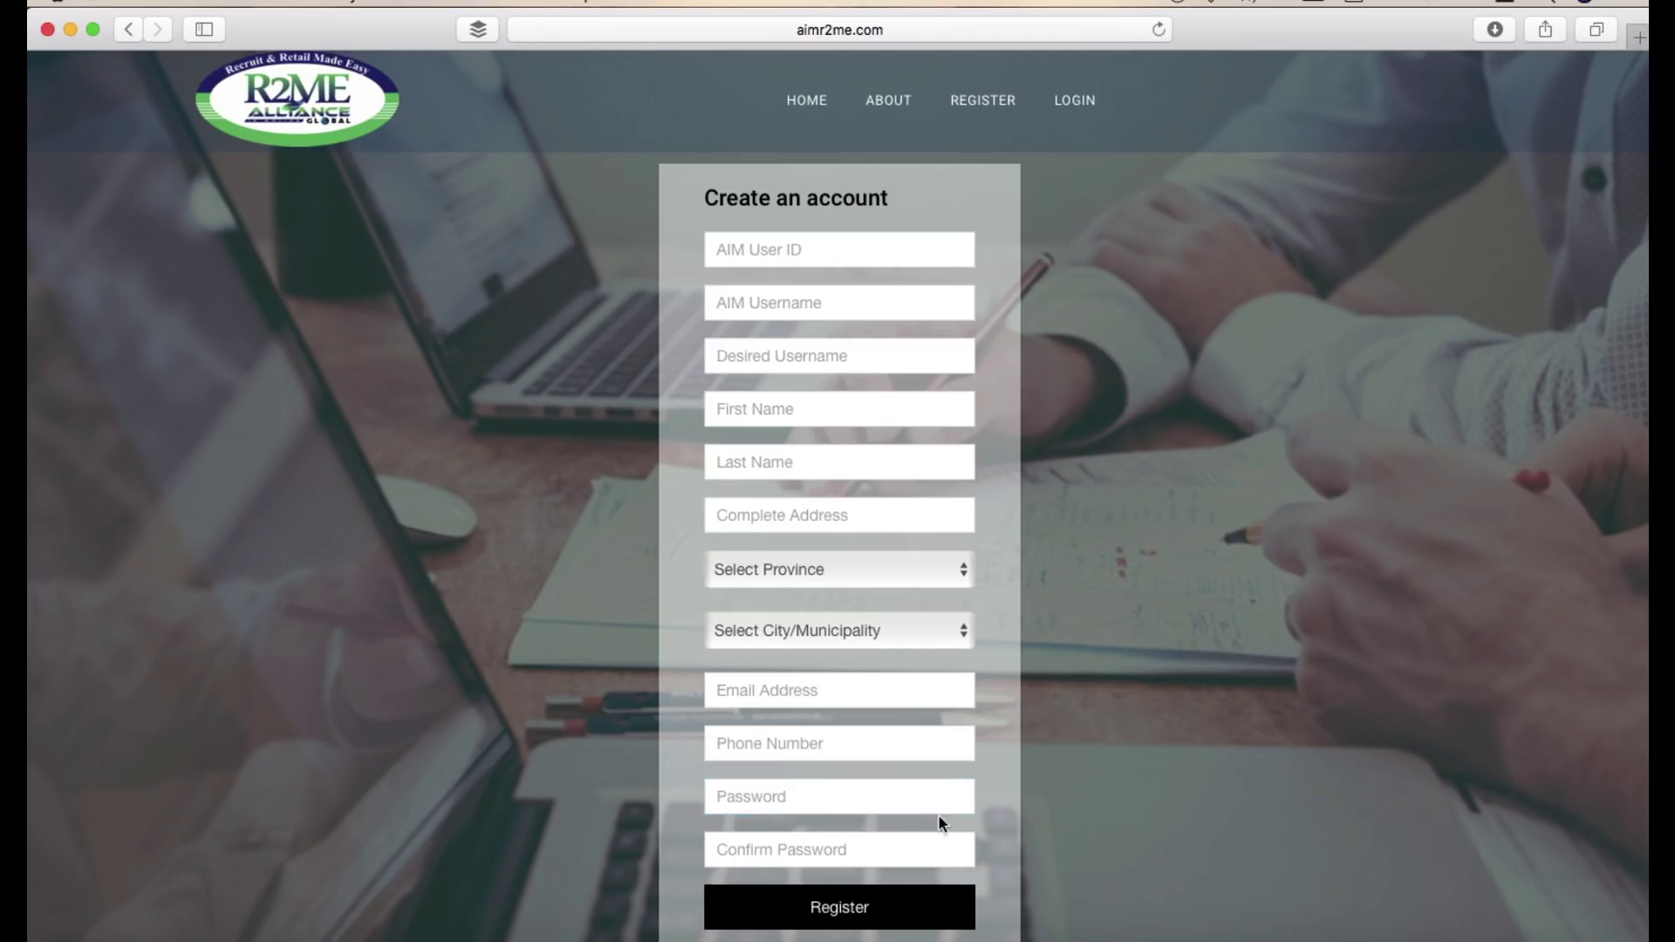
pyautogui.click(895, 846)
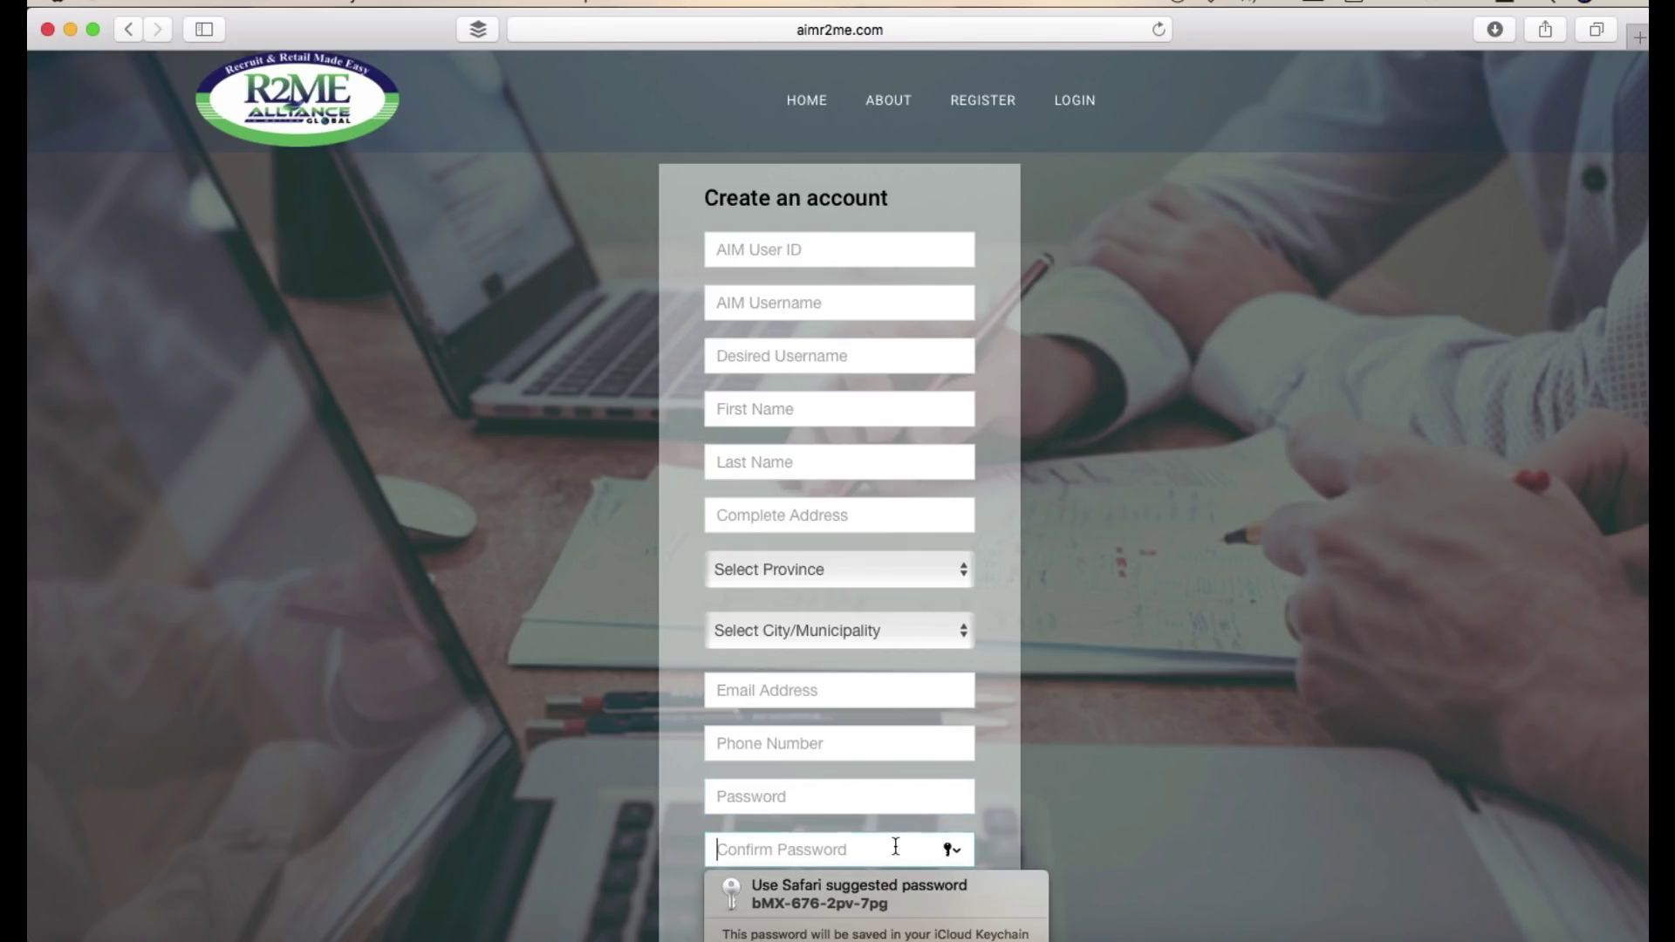
pyautogui.click(1029, 814)
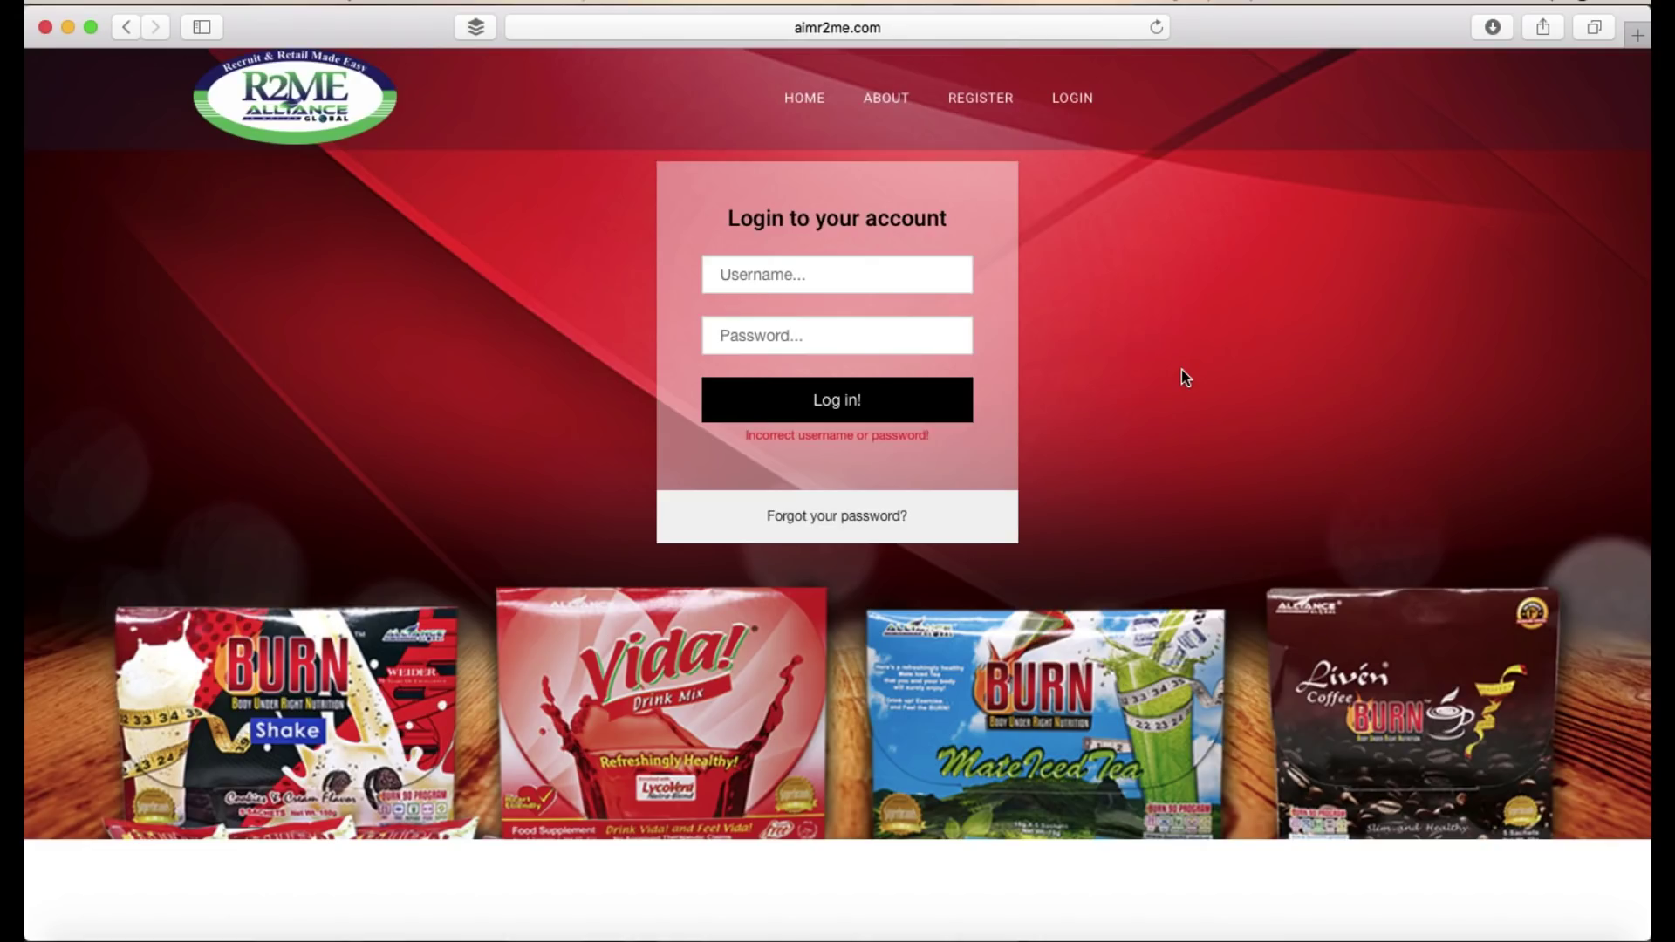
# - Log in with the saved username suggestion and the retyped account password
pyautogui.click(928, 268)
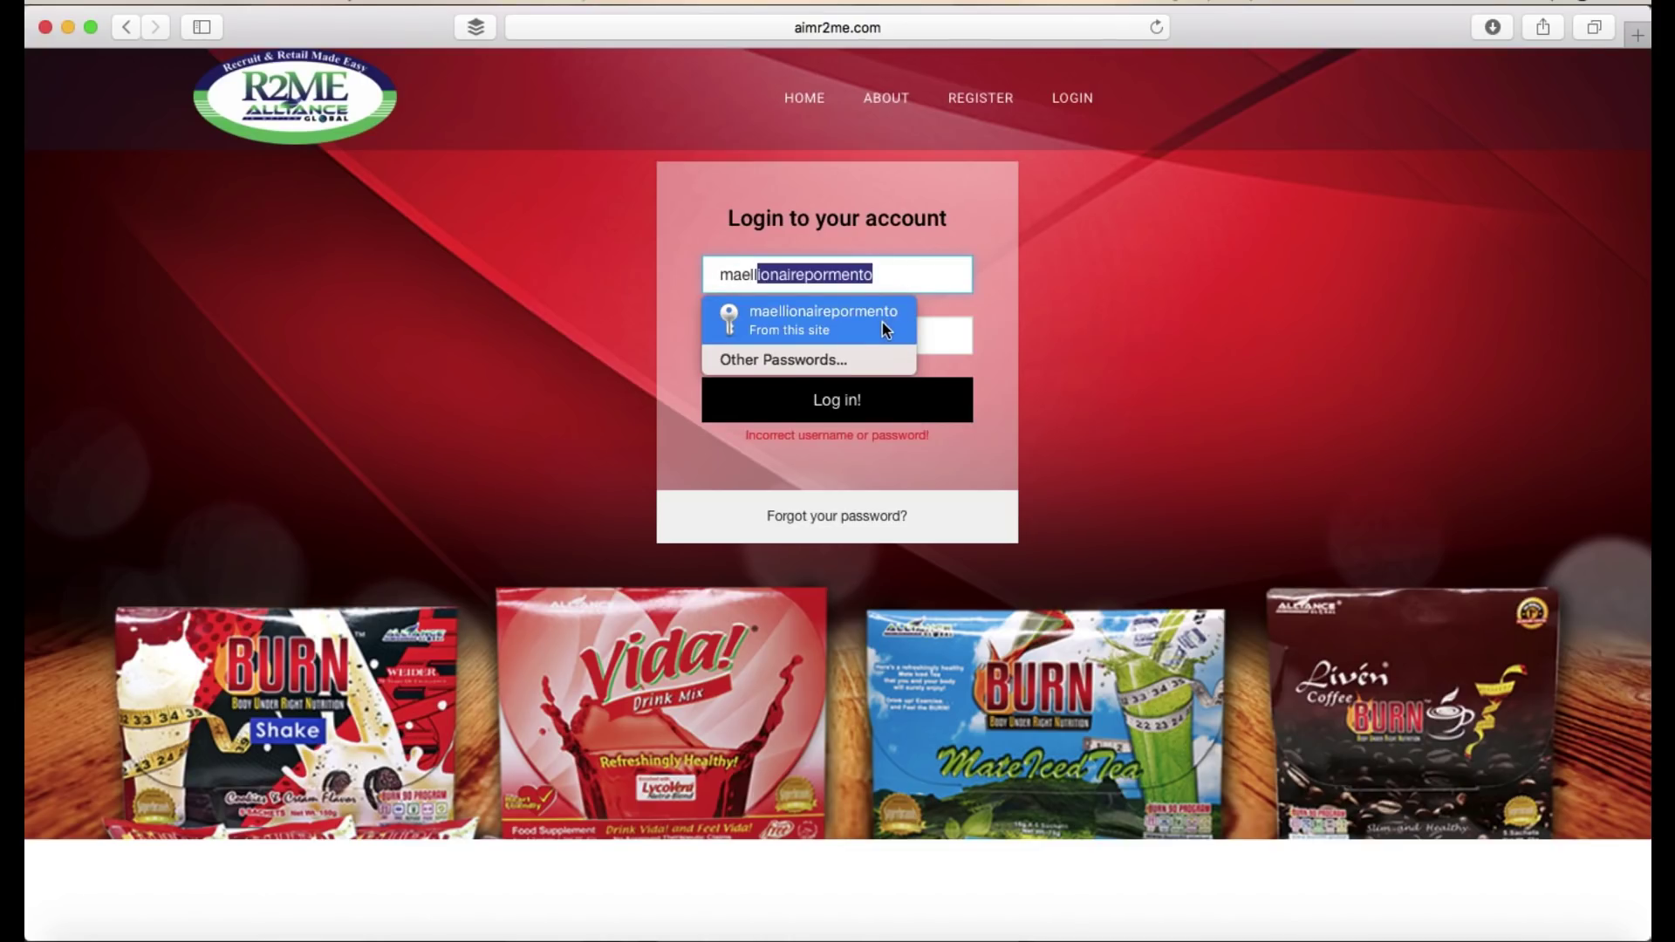
pyautogui.click(882, 322)
pyautogui.click(872, 348)
pyautogui.press('super+a')
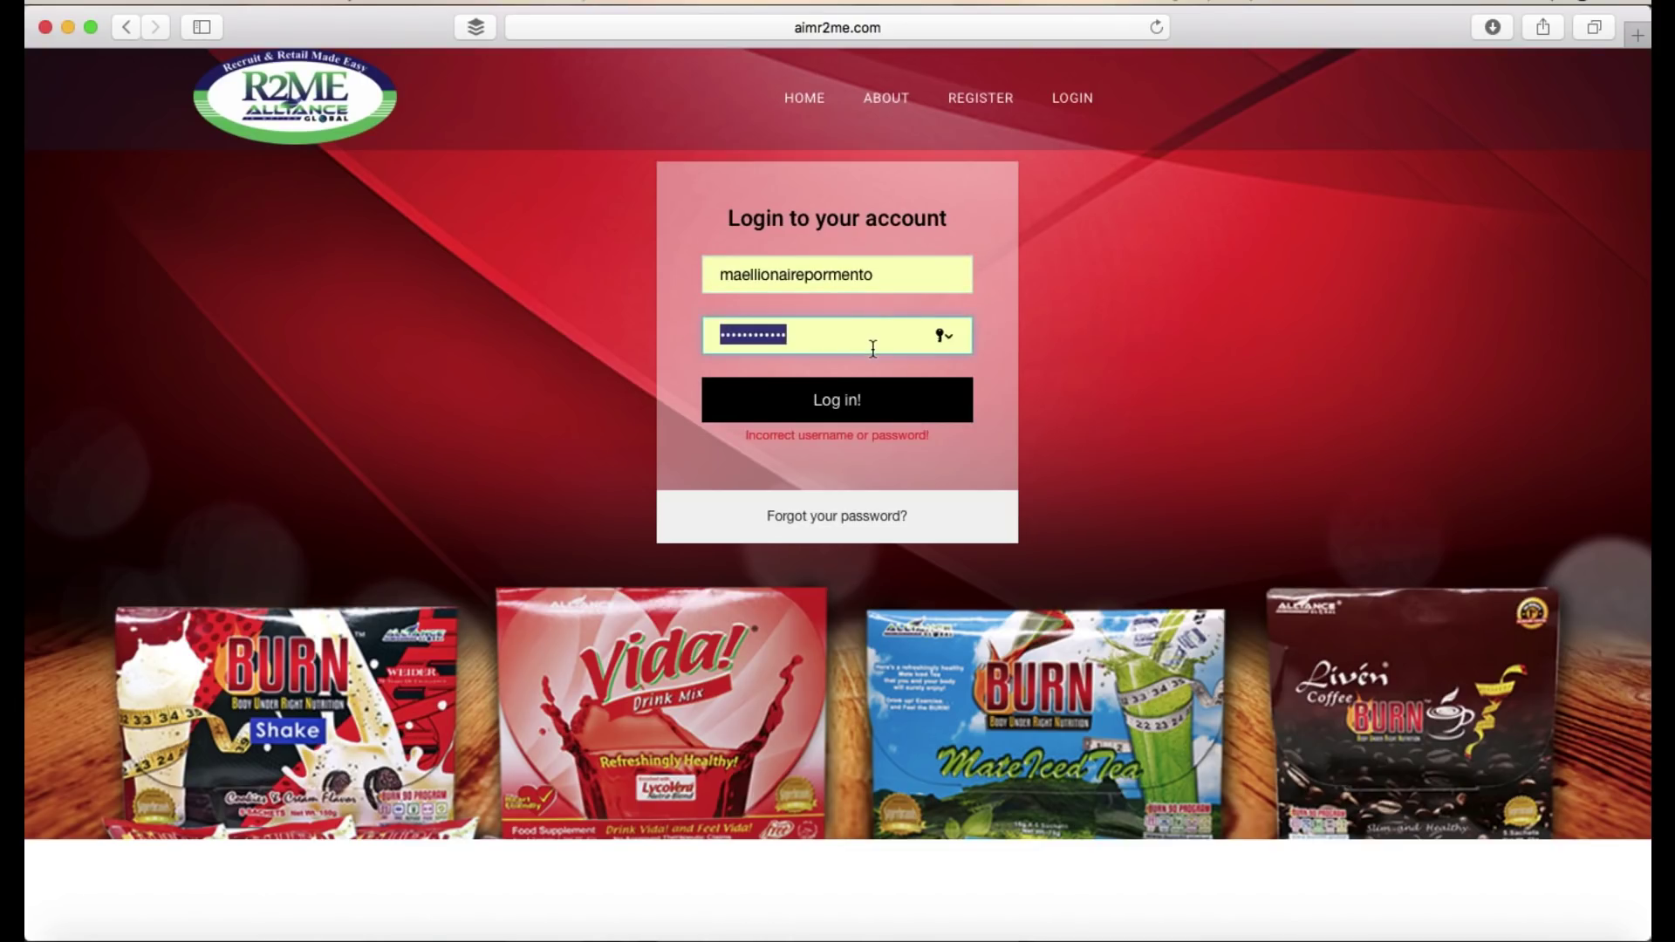
pyautogui.write('m******')
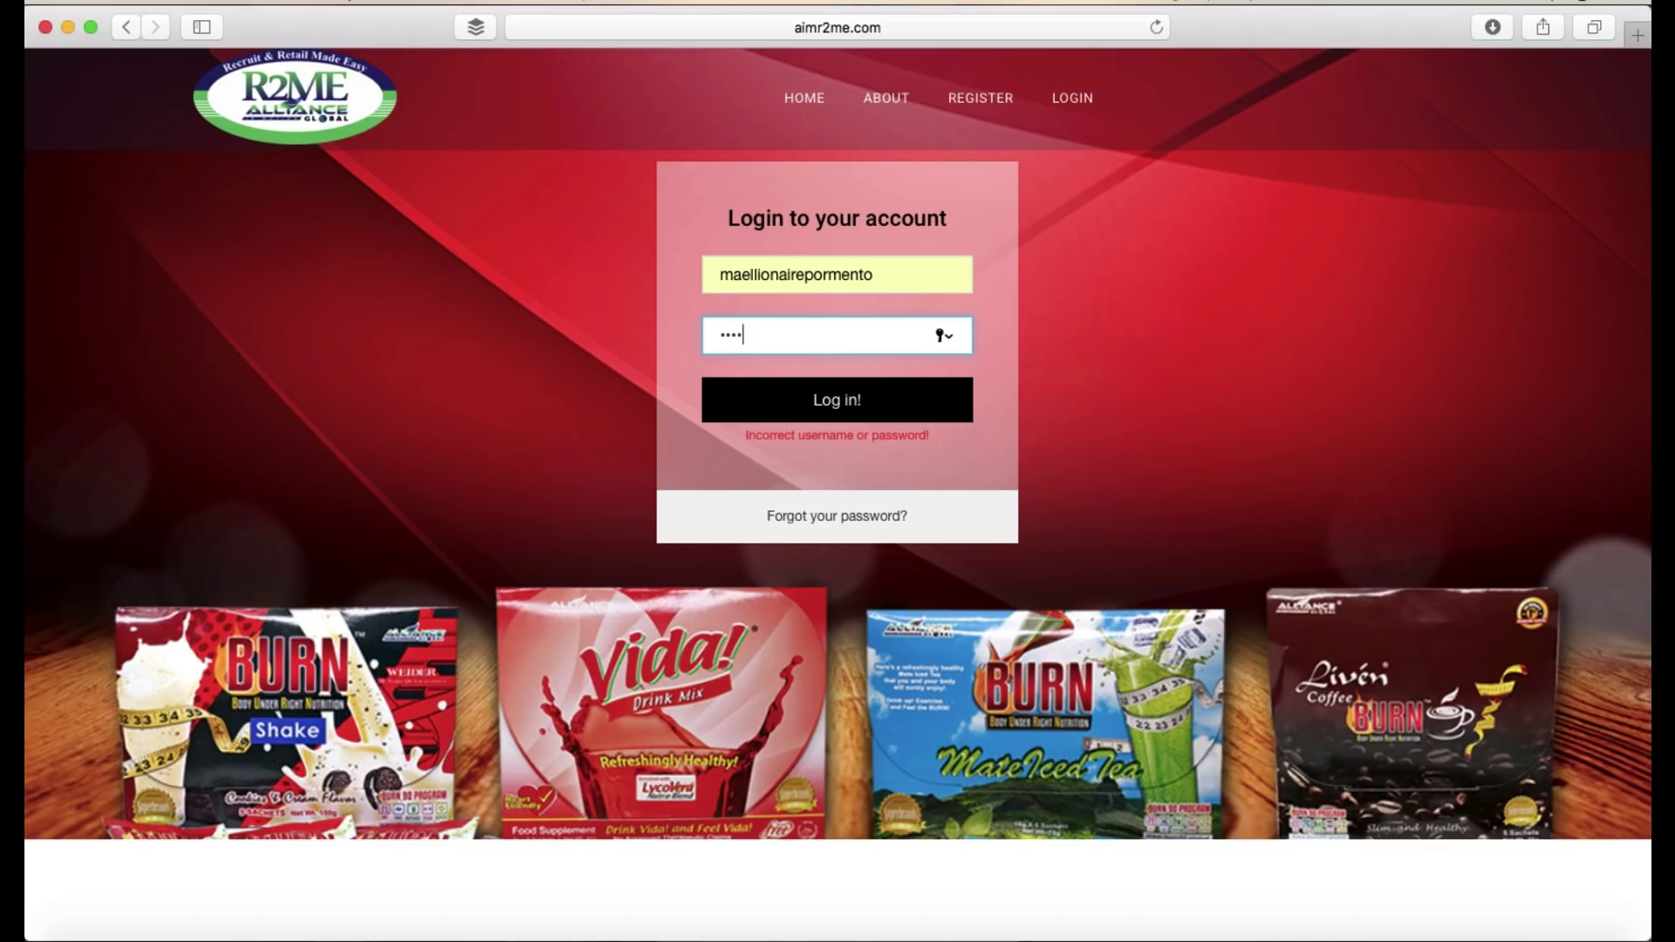
pyautogui.write('****')
pyautogui.click(864, 394)
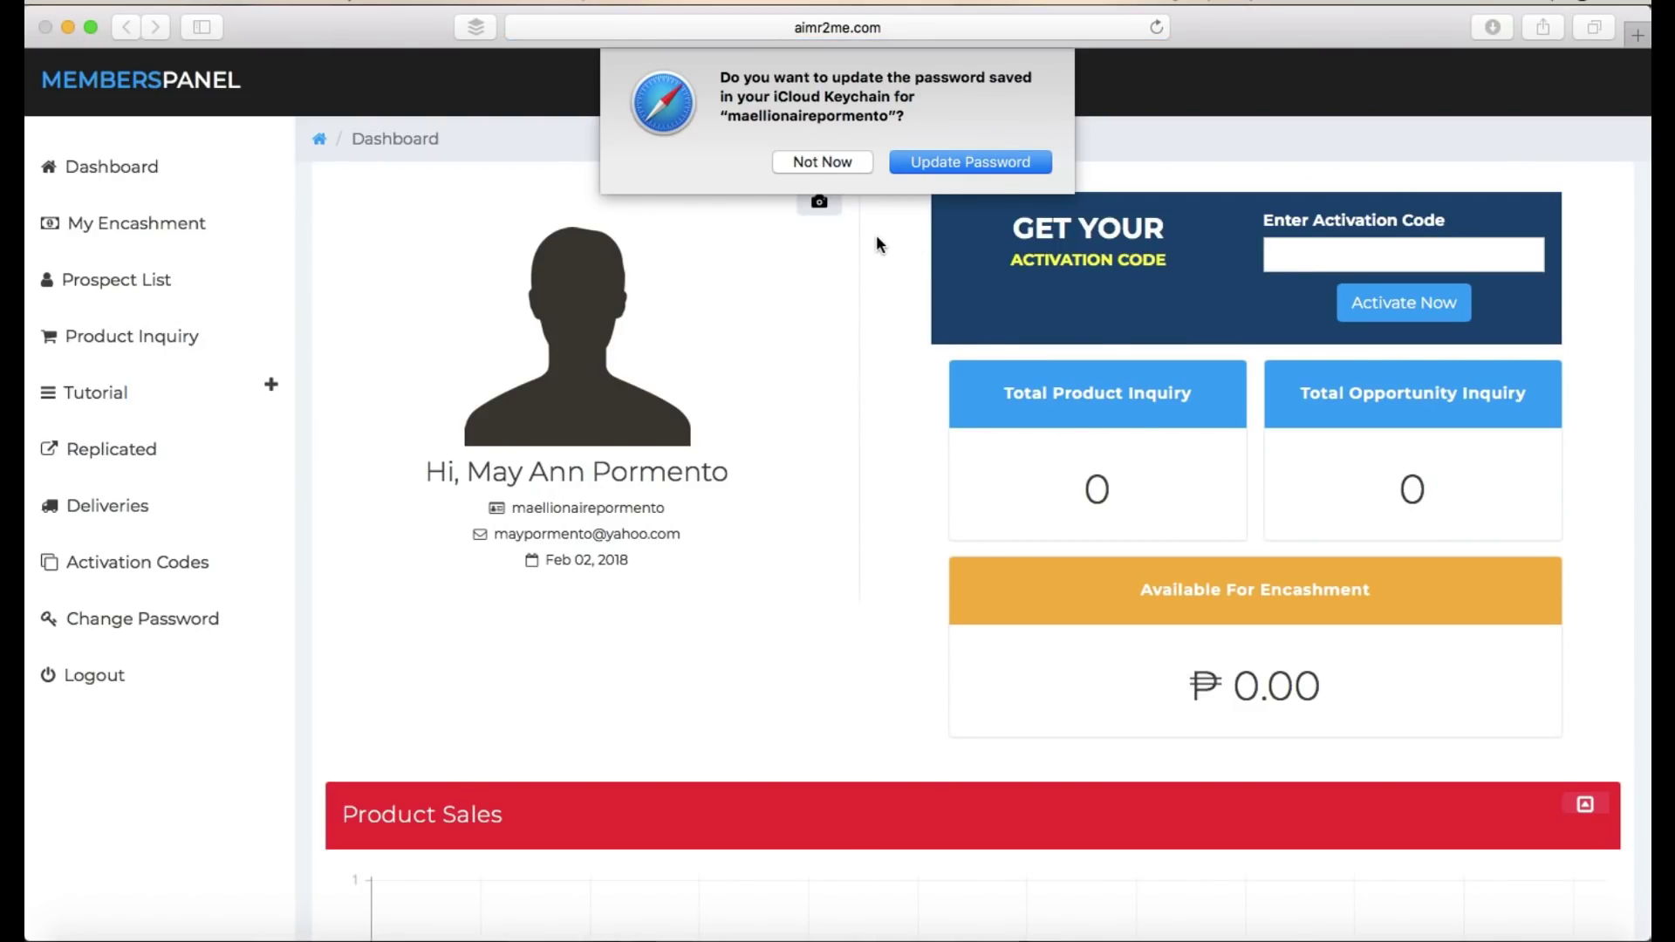
# - Decline the password-update prompt, paste the activation code, and confirm activating the account
pyautogui.click(857, 164)
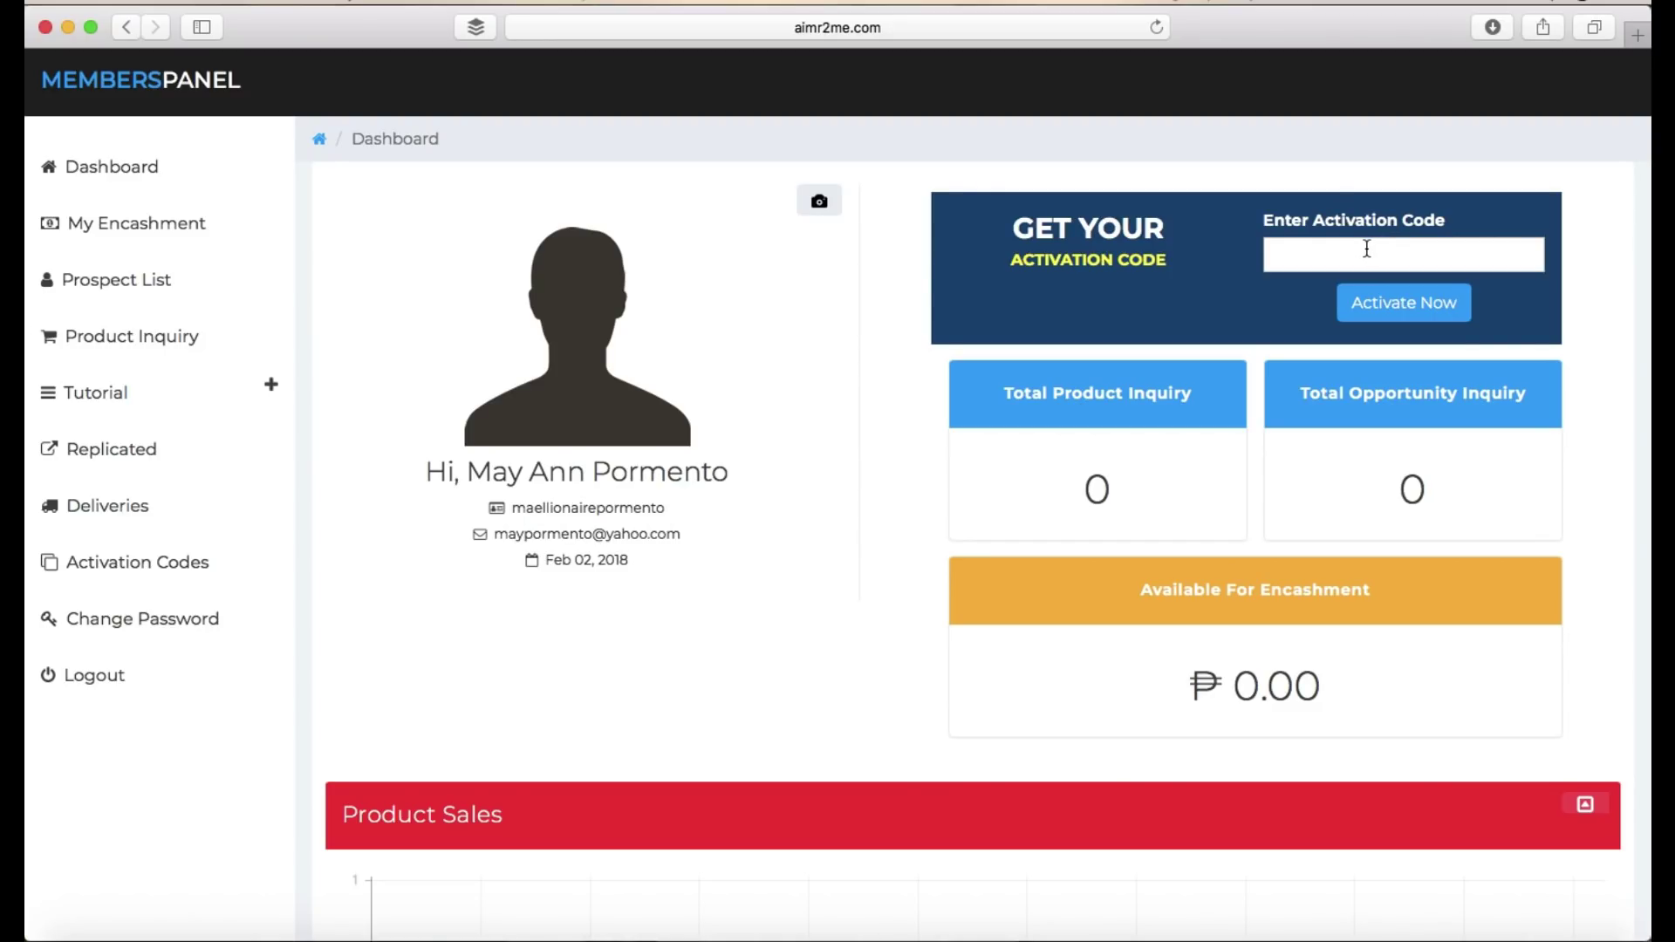
pyautogui.click(1366, 249)
pyautogui.press('super+v')
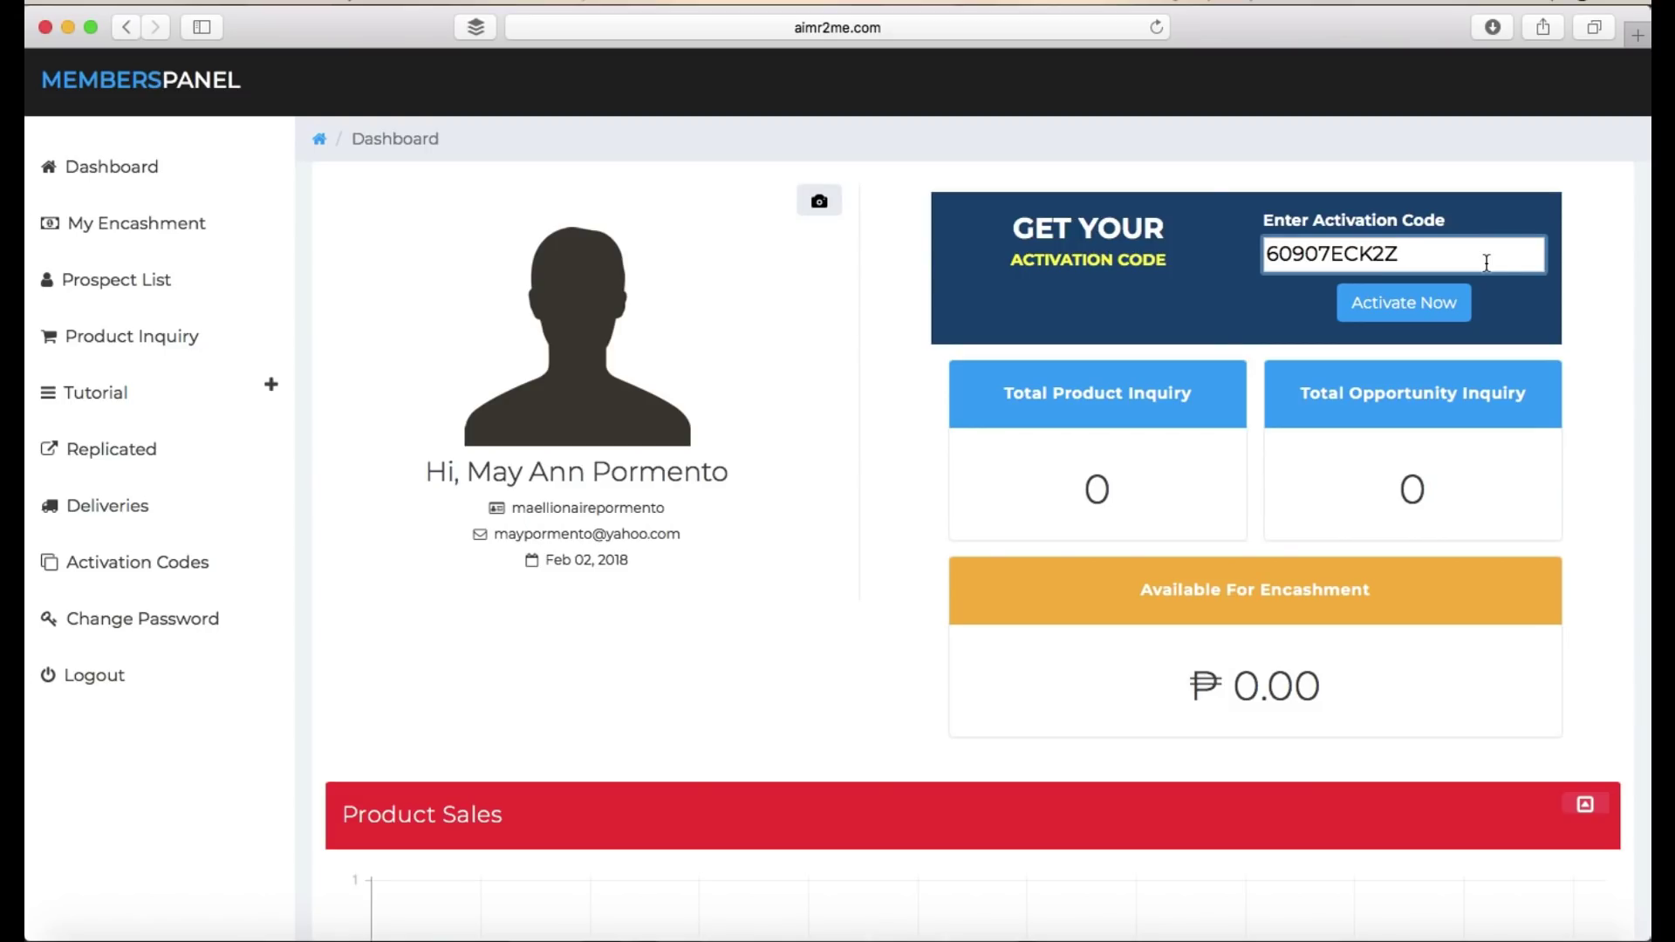
pyautogui.click(1415, 316)
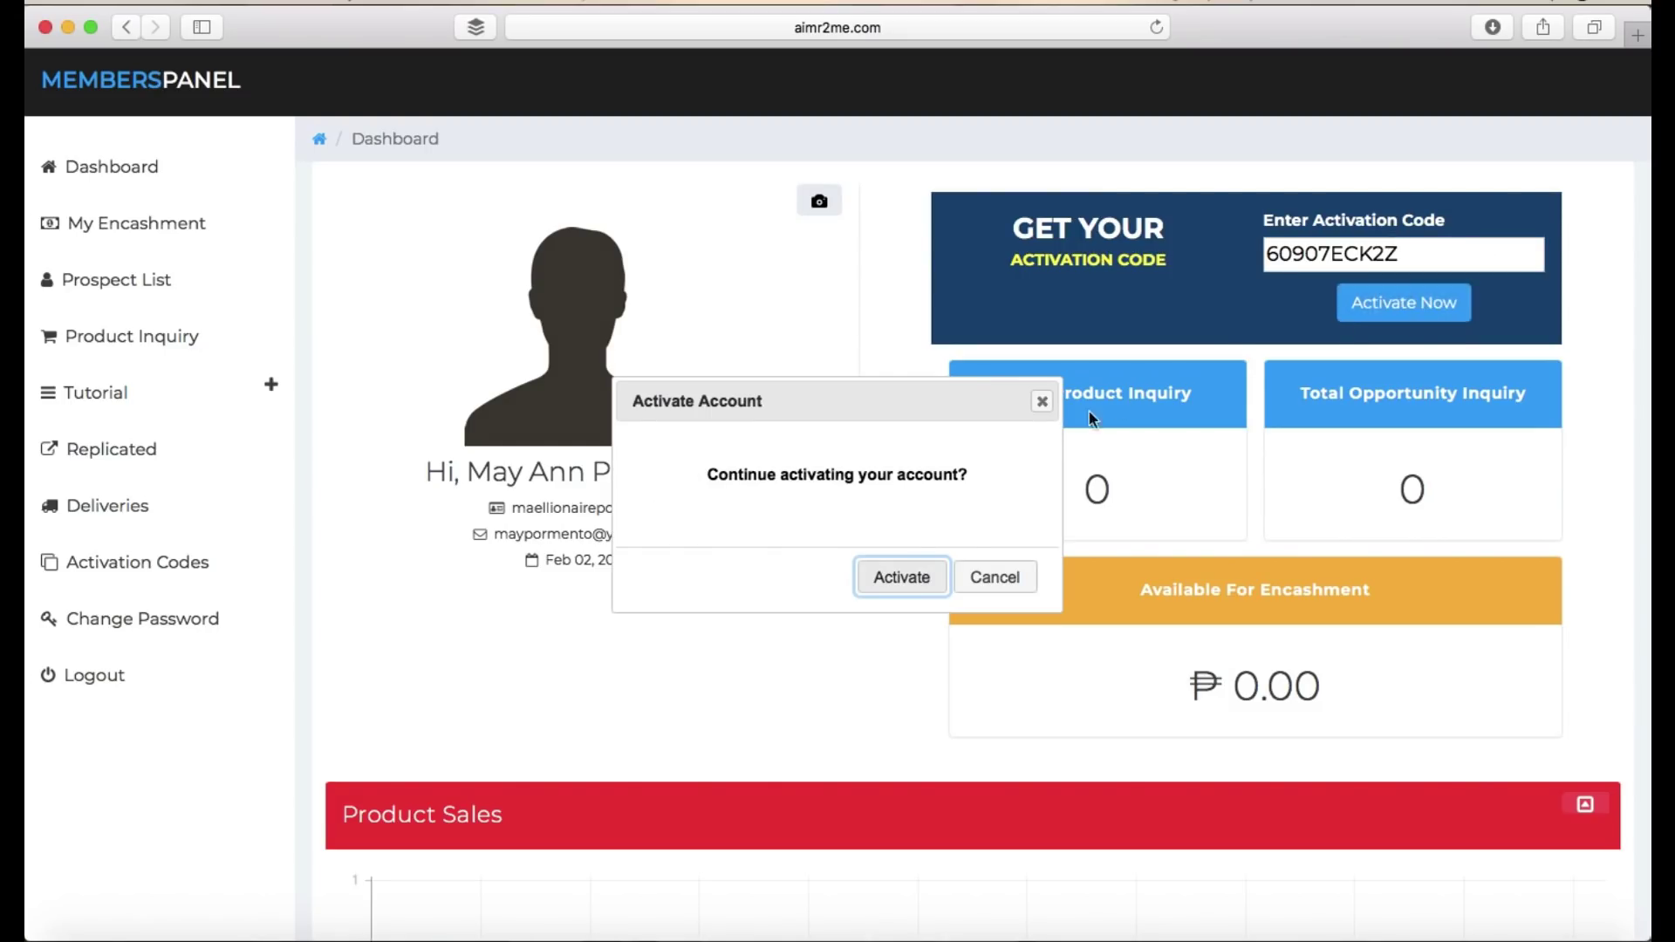
pyautogui.click(904, 578)
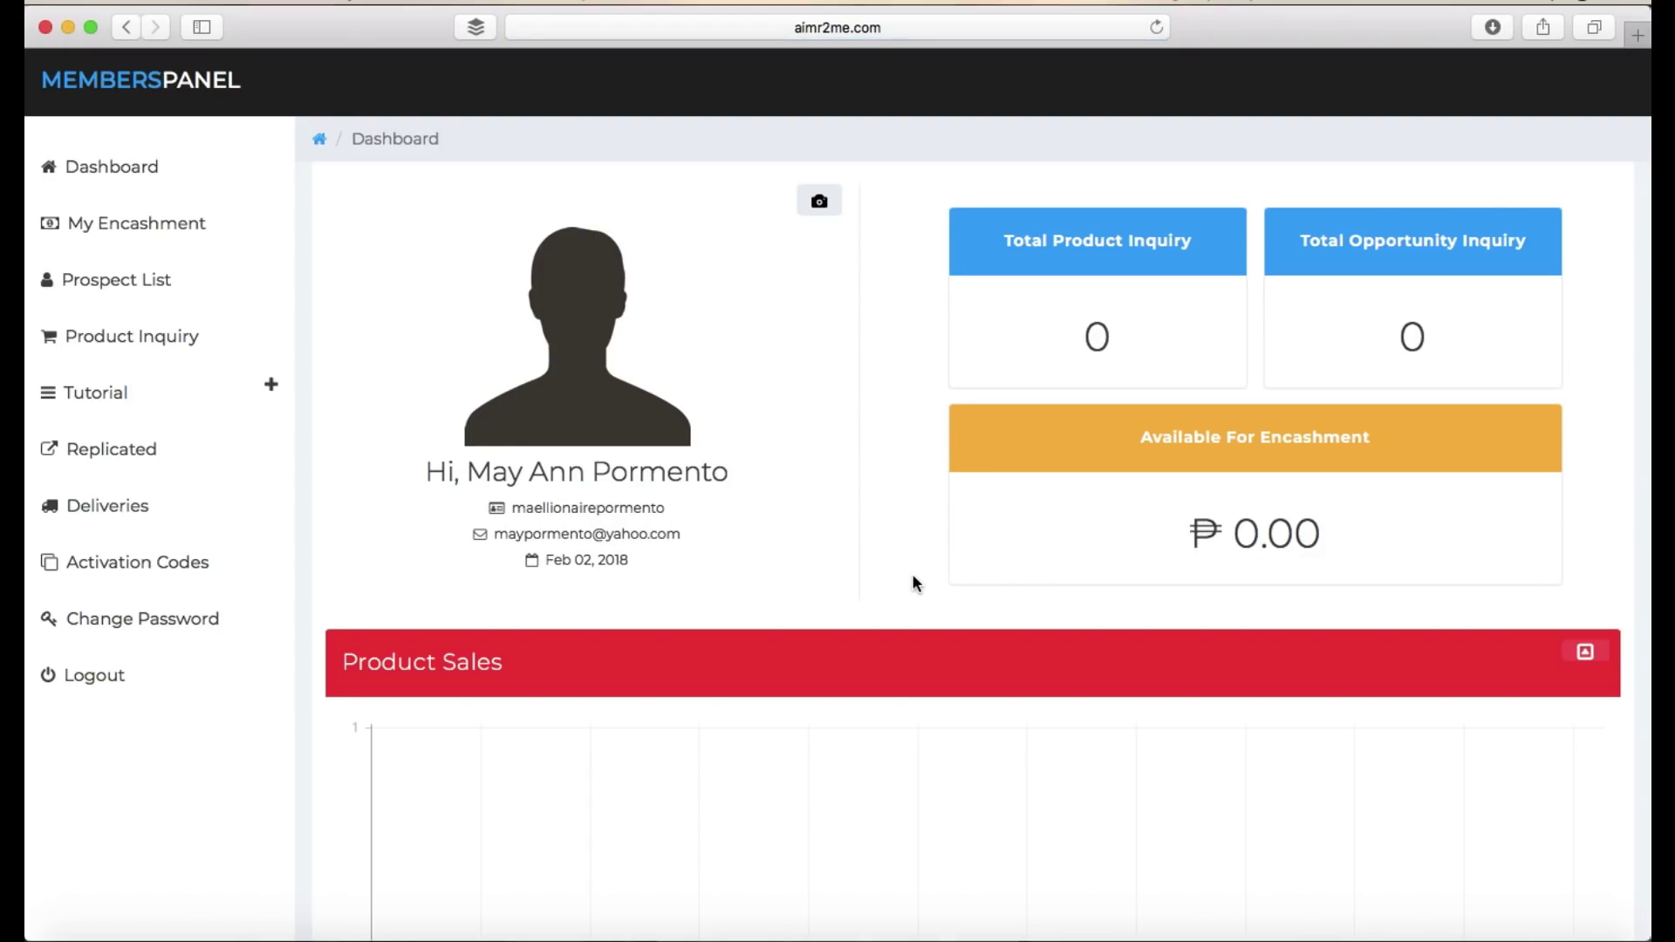
pyautogui.scroll(-8, 913, 576)
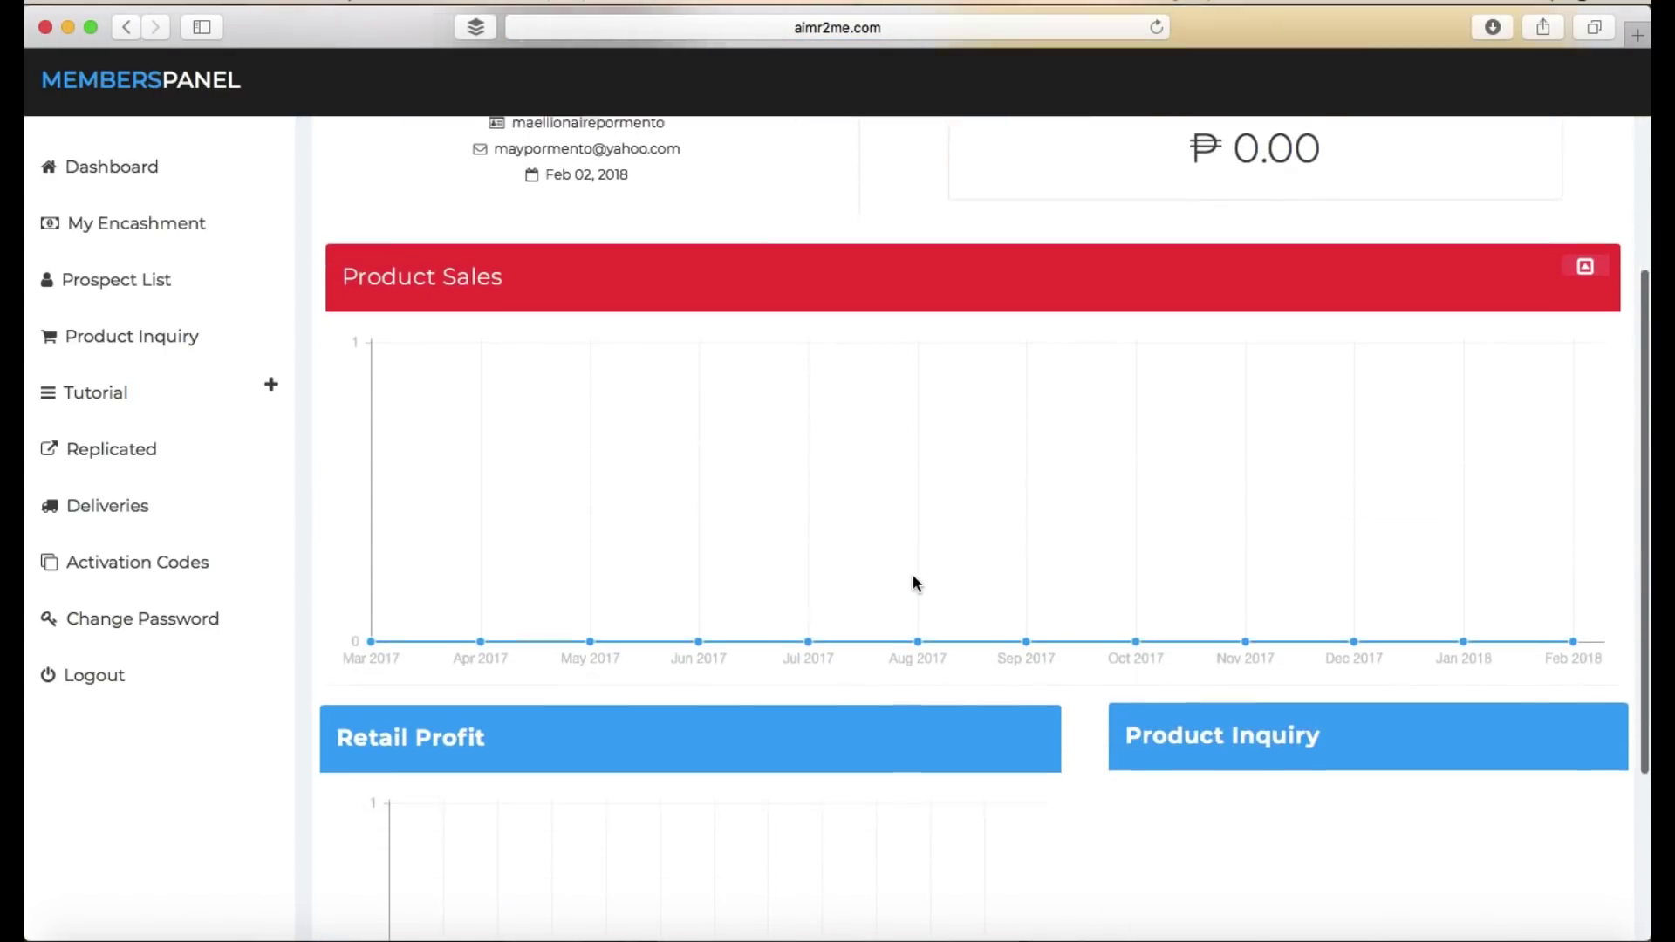
pyautogui.scroll(8, 913, 575)
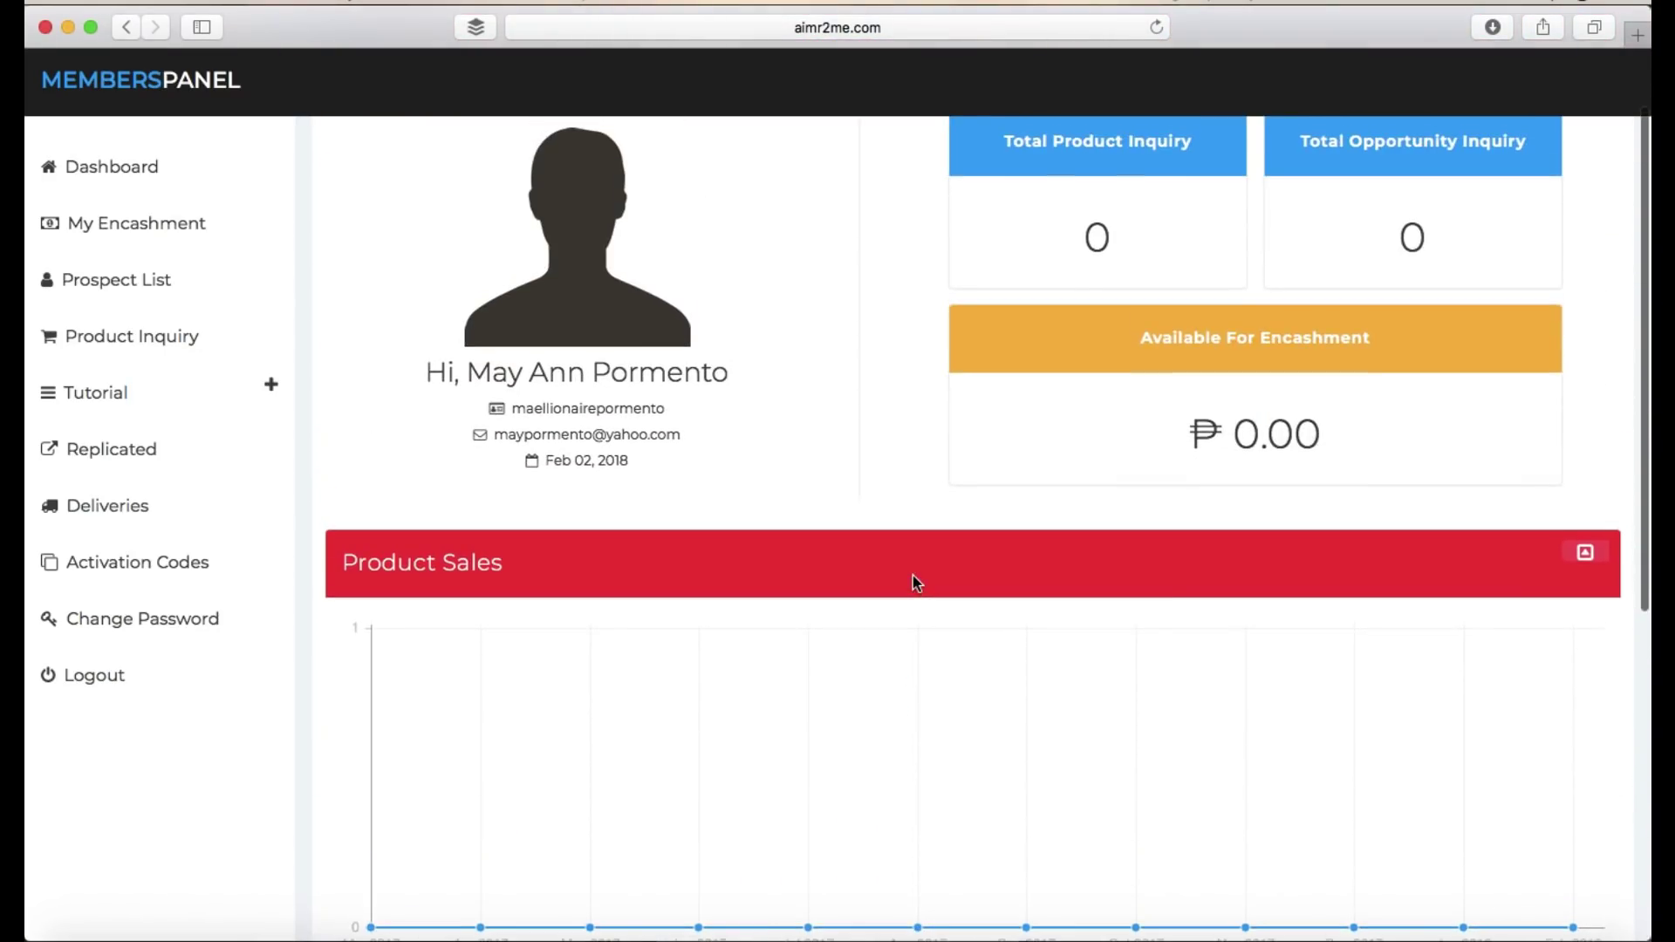
pyautogui.scroll(1, 913, 577)
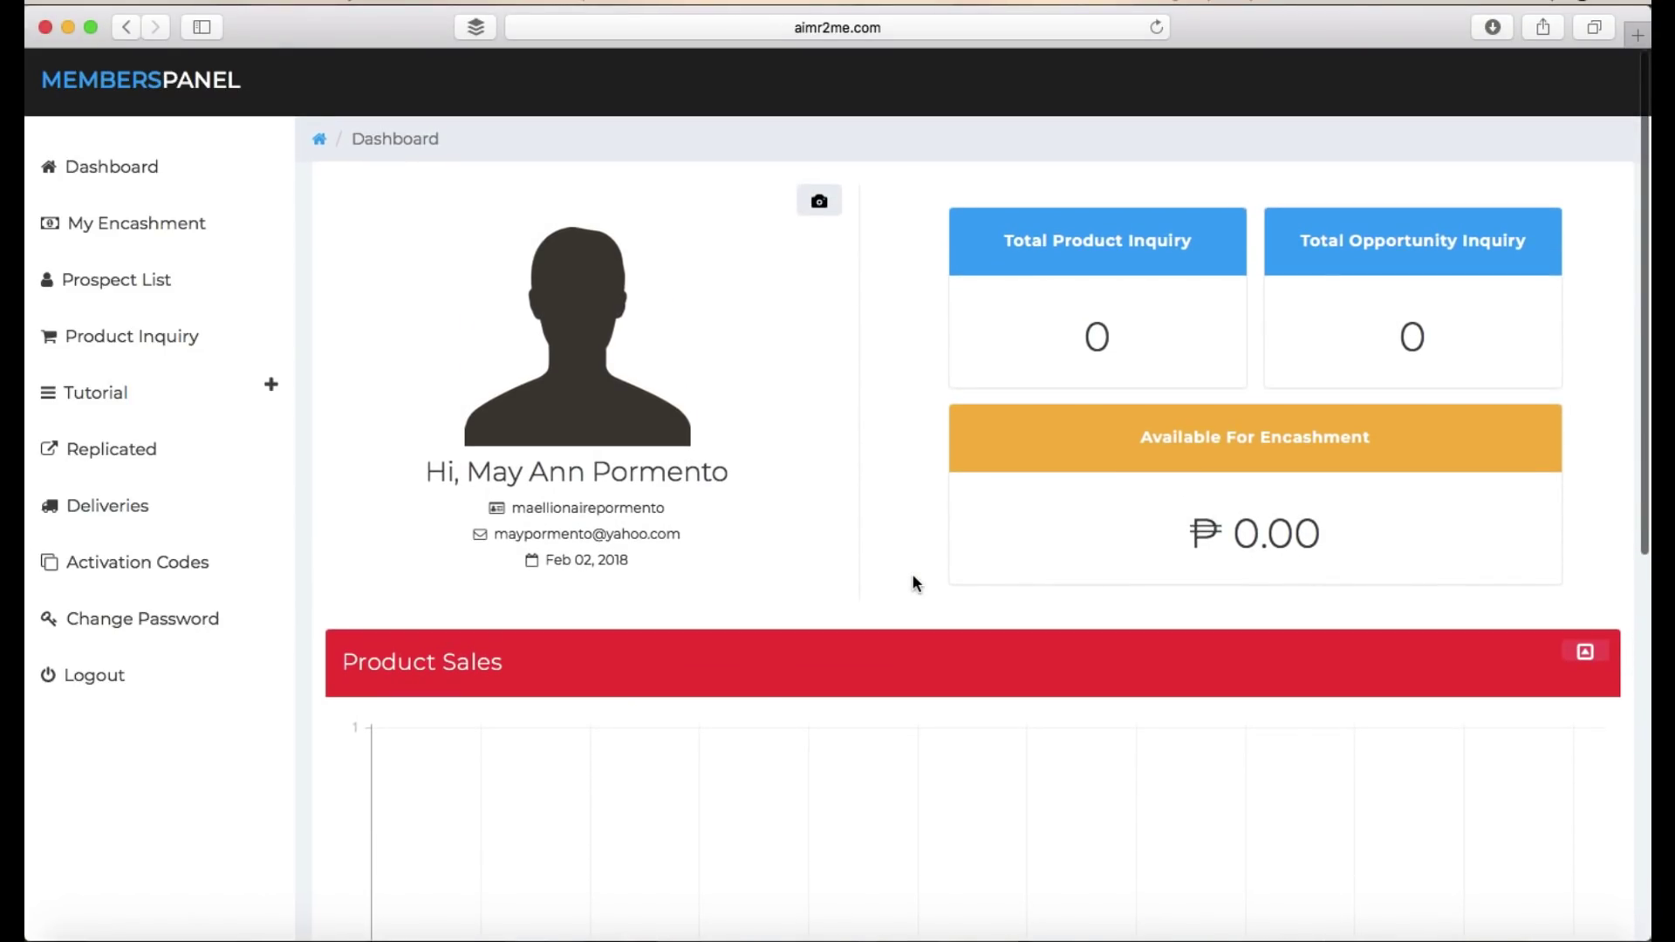
pyautogui.scroll(-3, 913, 582)
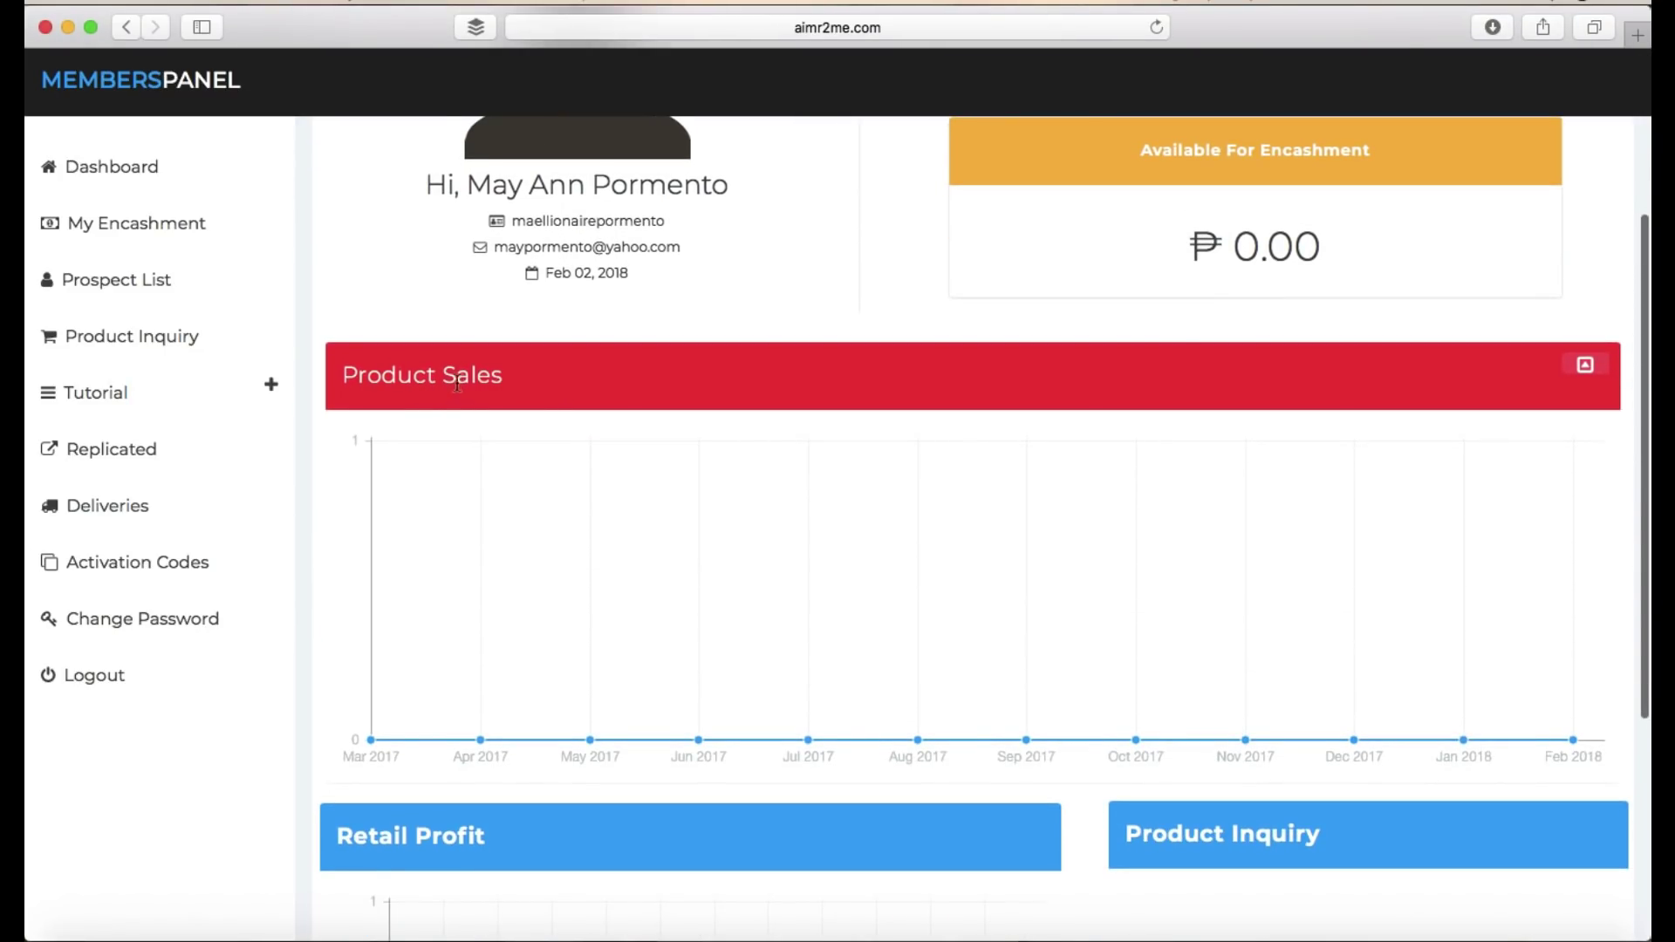
pyautogui.scroll(-4, 715, 436)
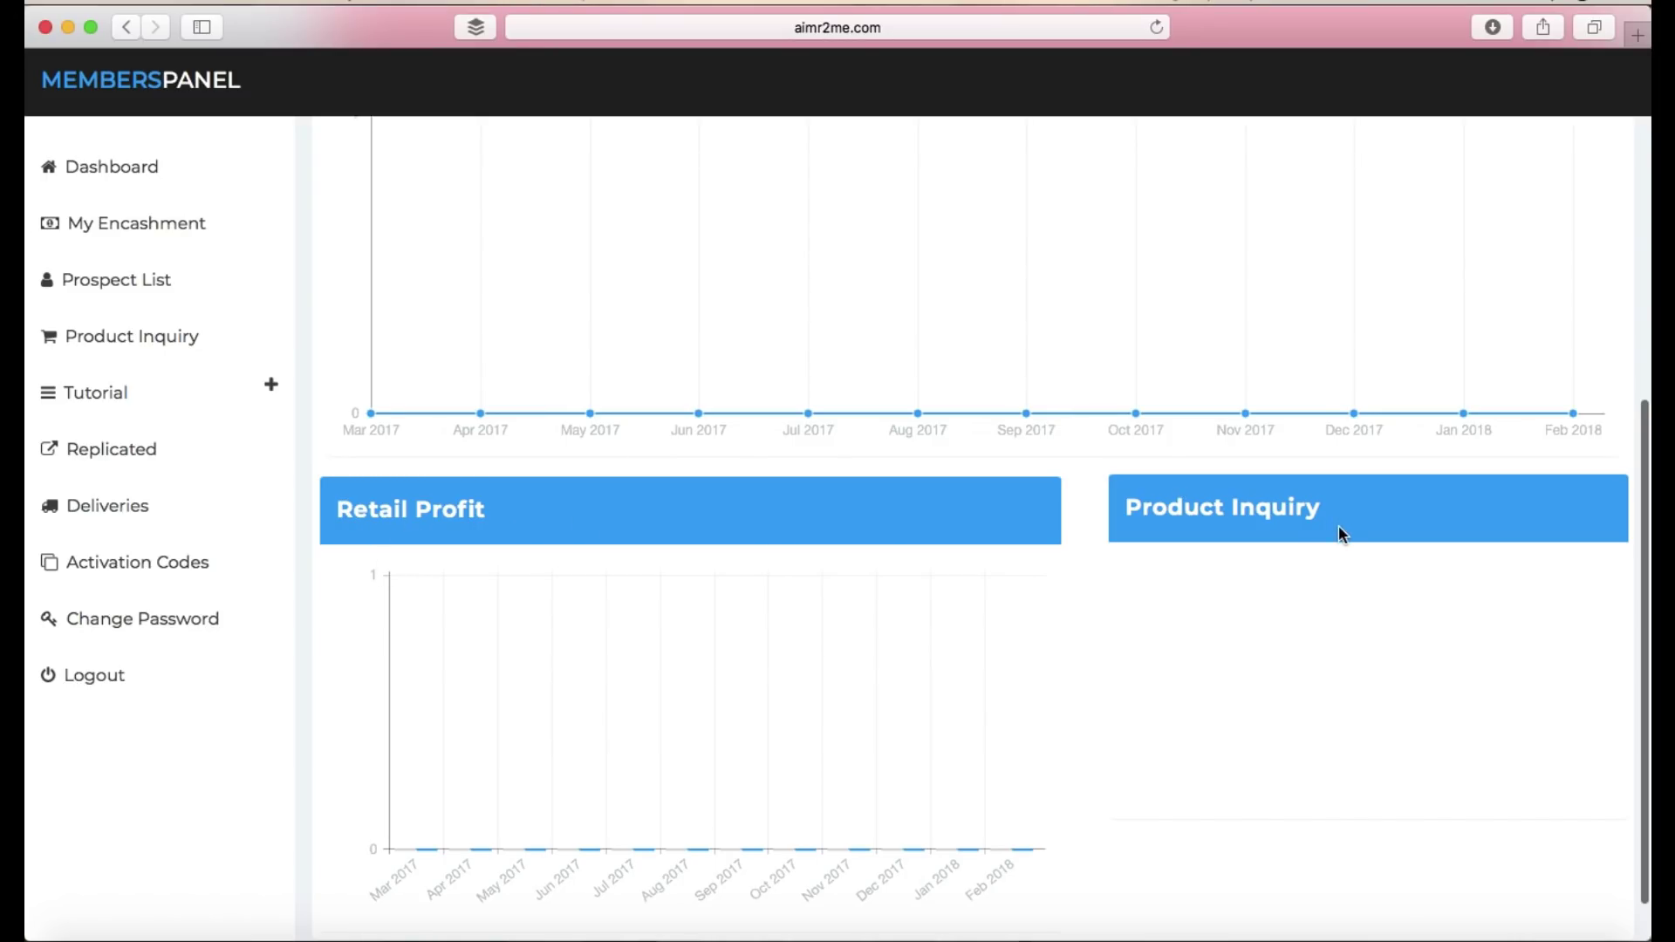
pyautogui.scroll(4, 916, 254)
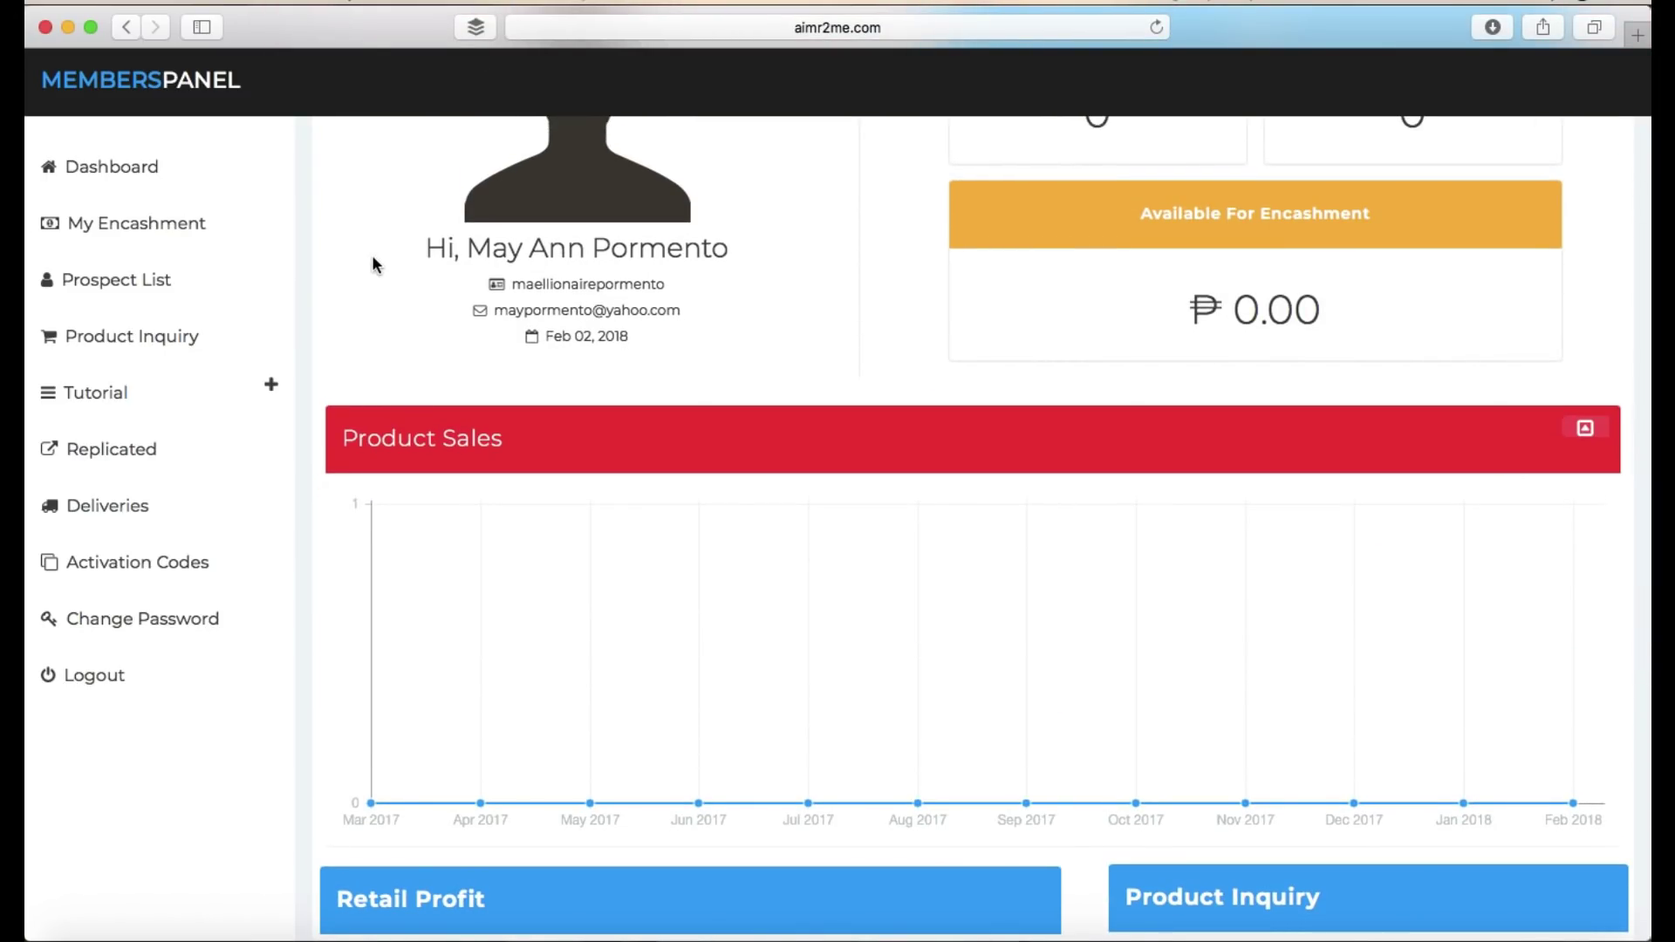
pyautogui.click(104, 280)
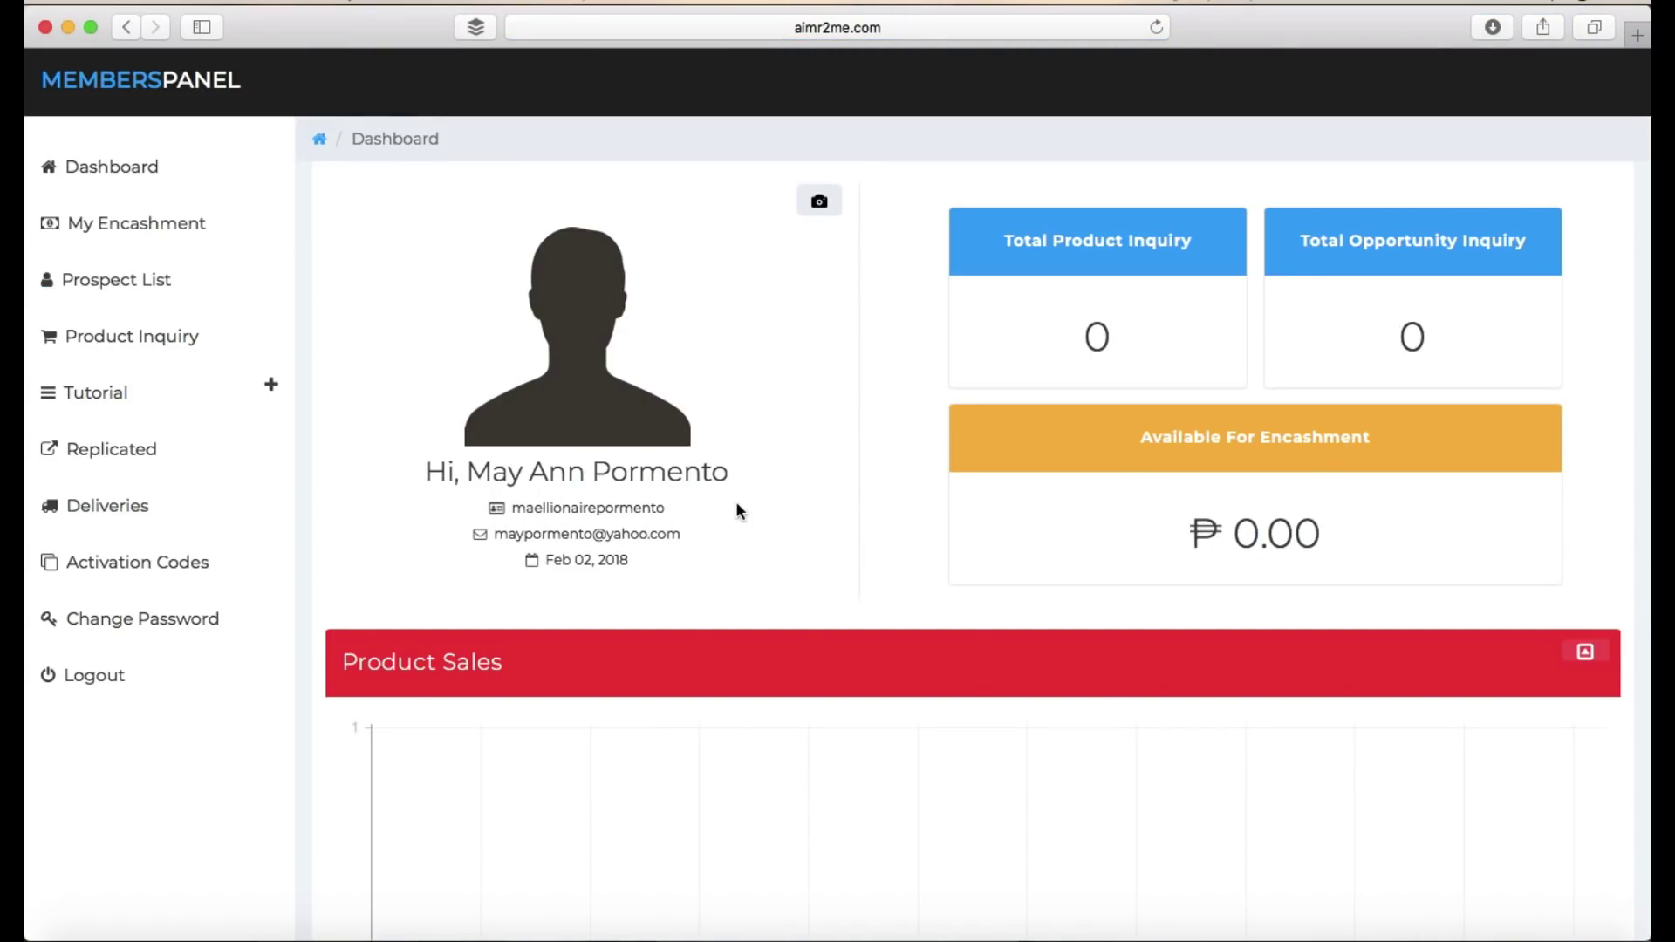
pyautogui.scroll(-6, 736, 504)
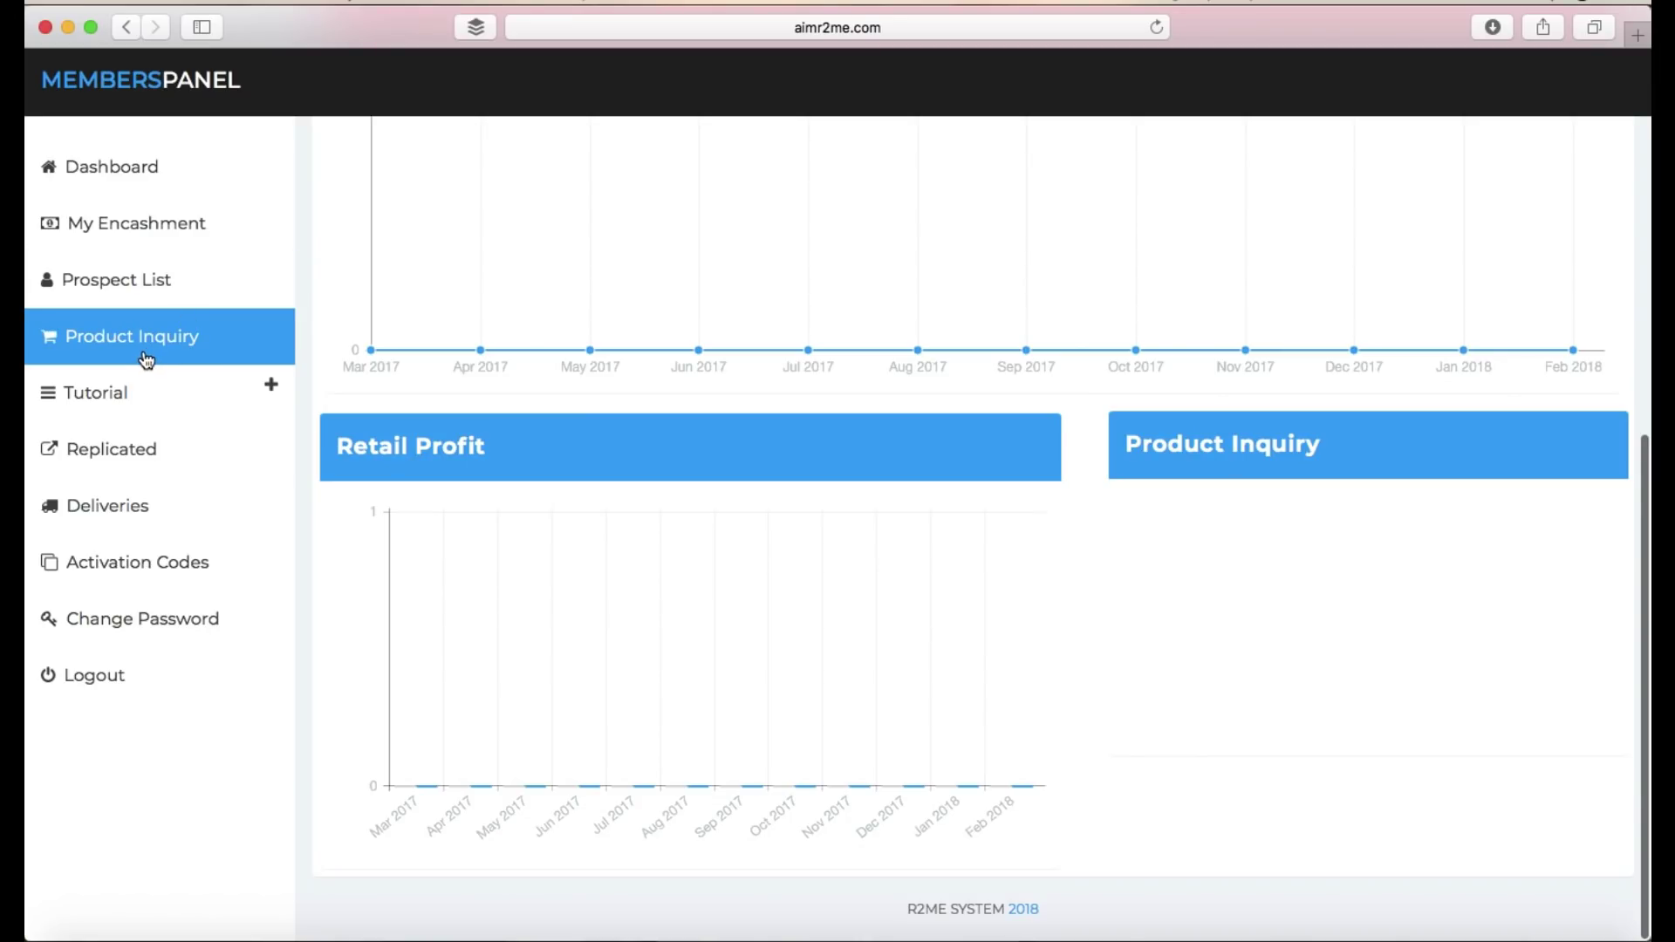
pyautogui.click(147, 360)
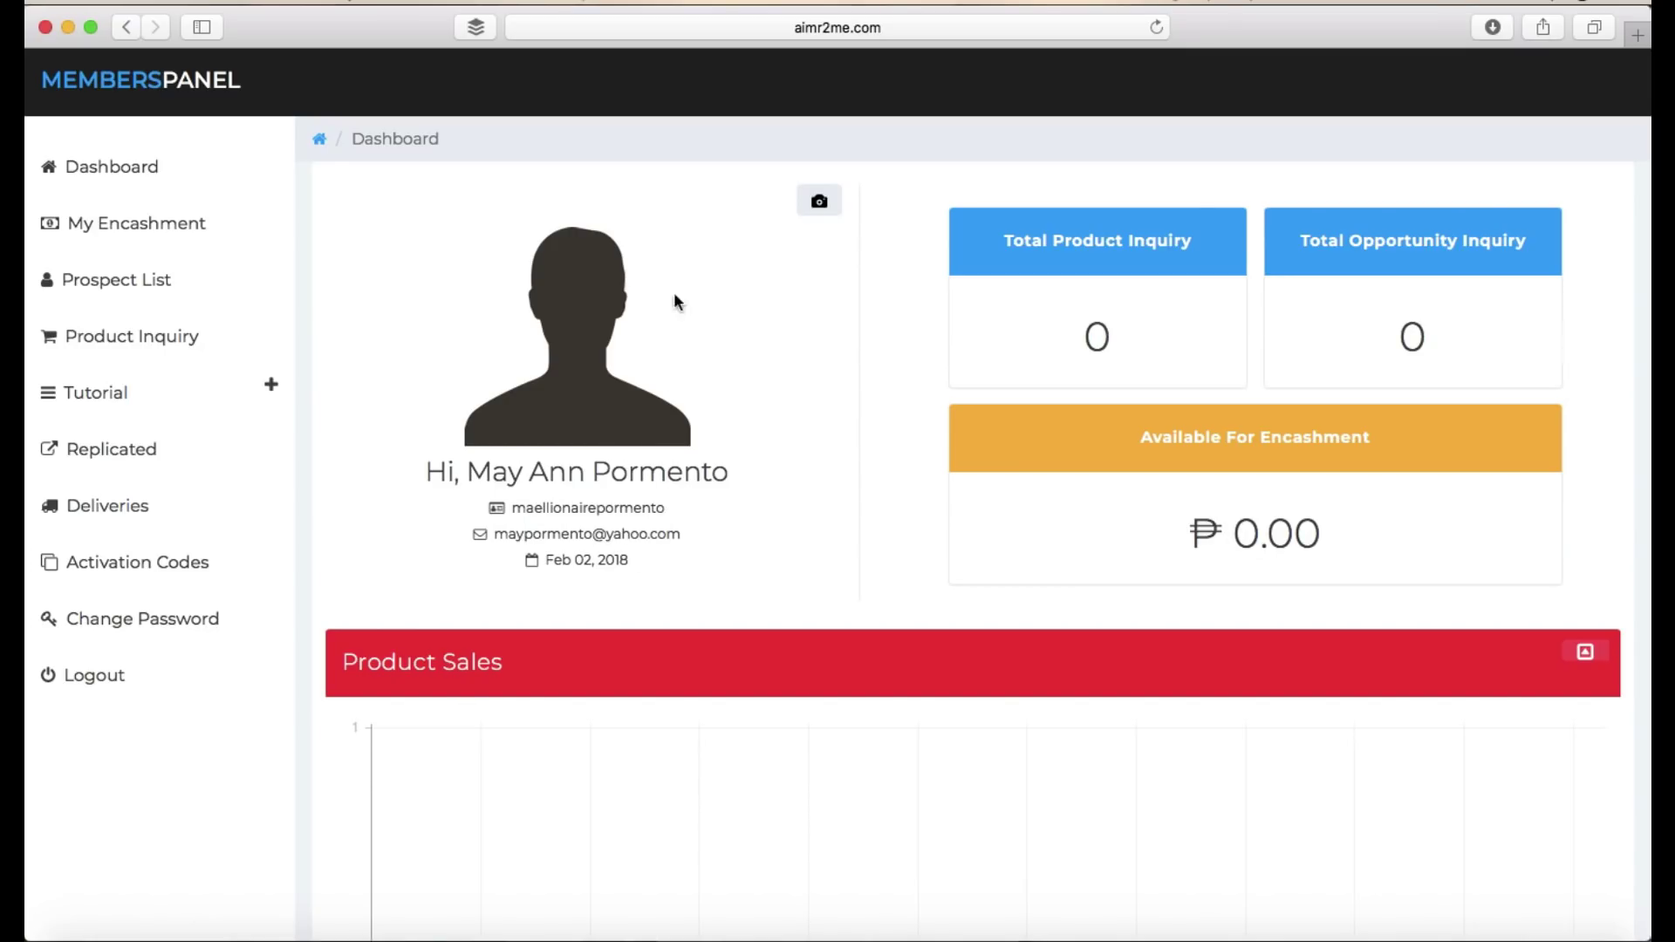
# - Upload the portrait photo from the Desktop as the new profile avatar
pyautogui.click(819, 208)
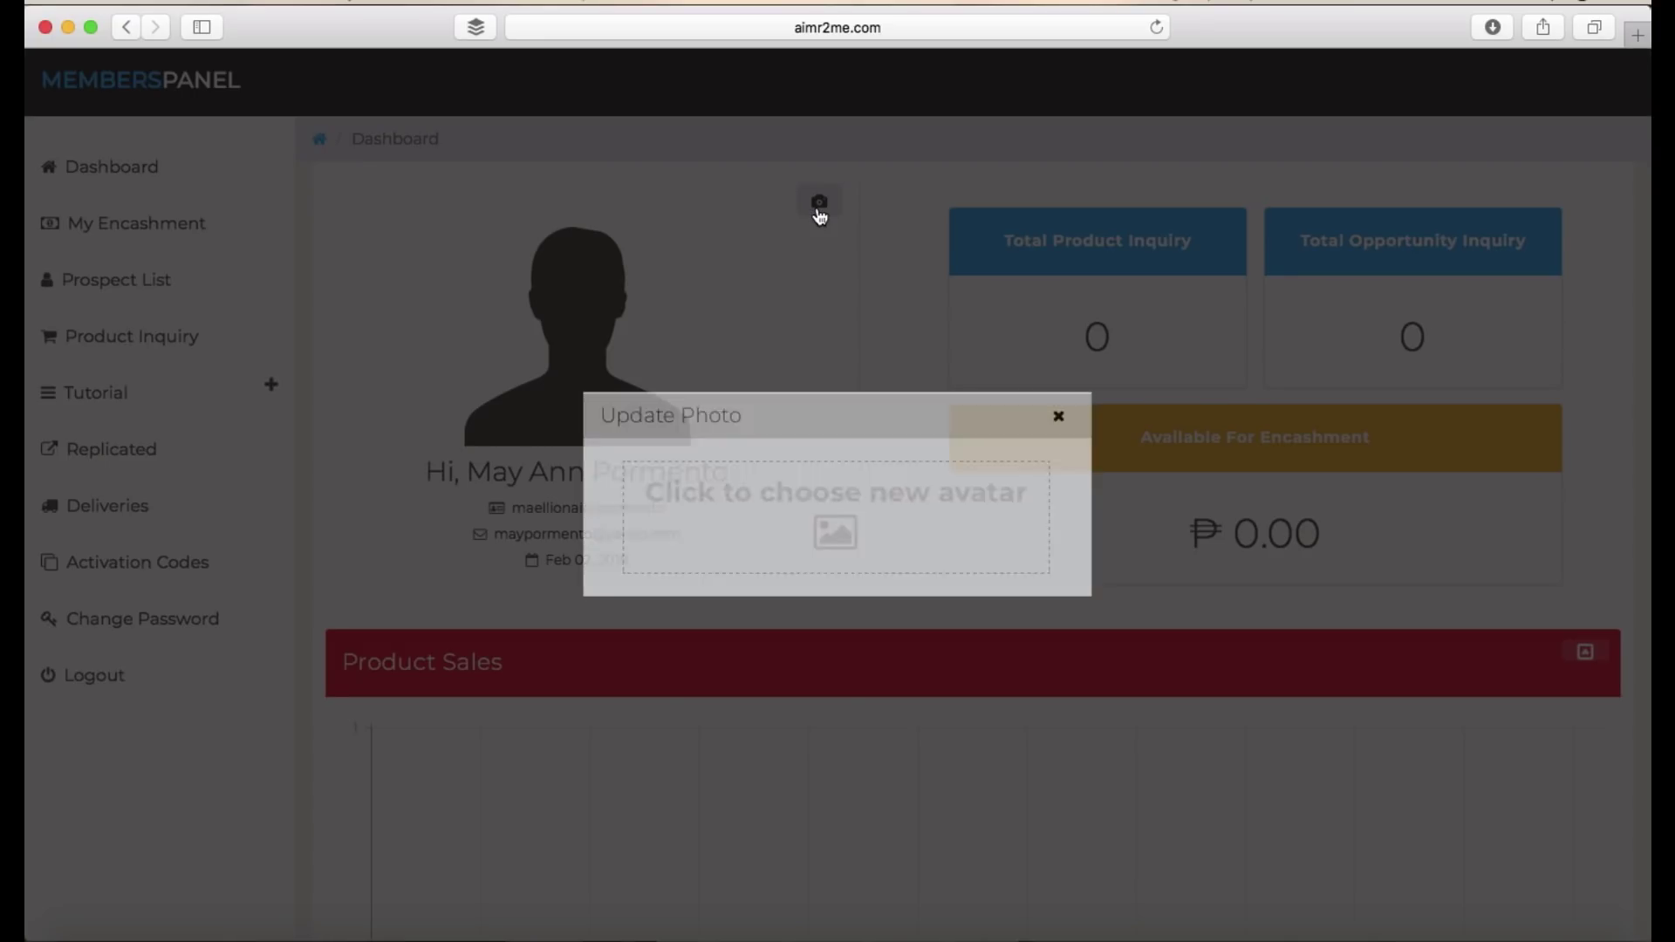
pyautogui.click(834, 496)
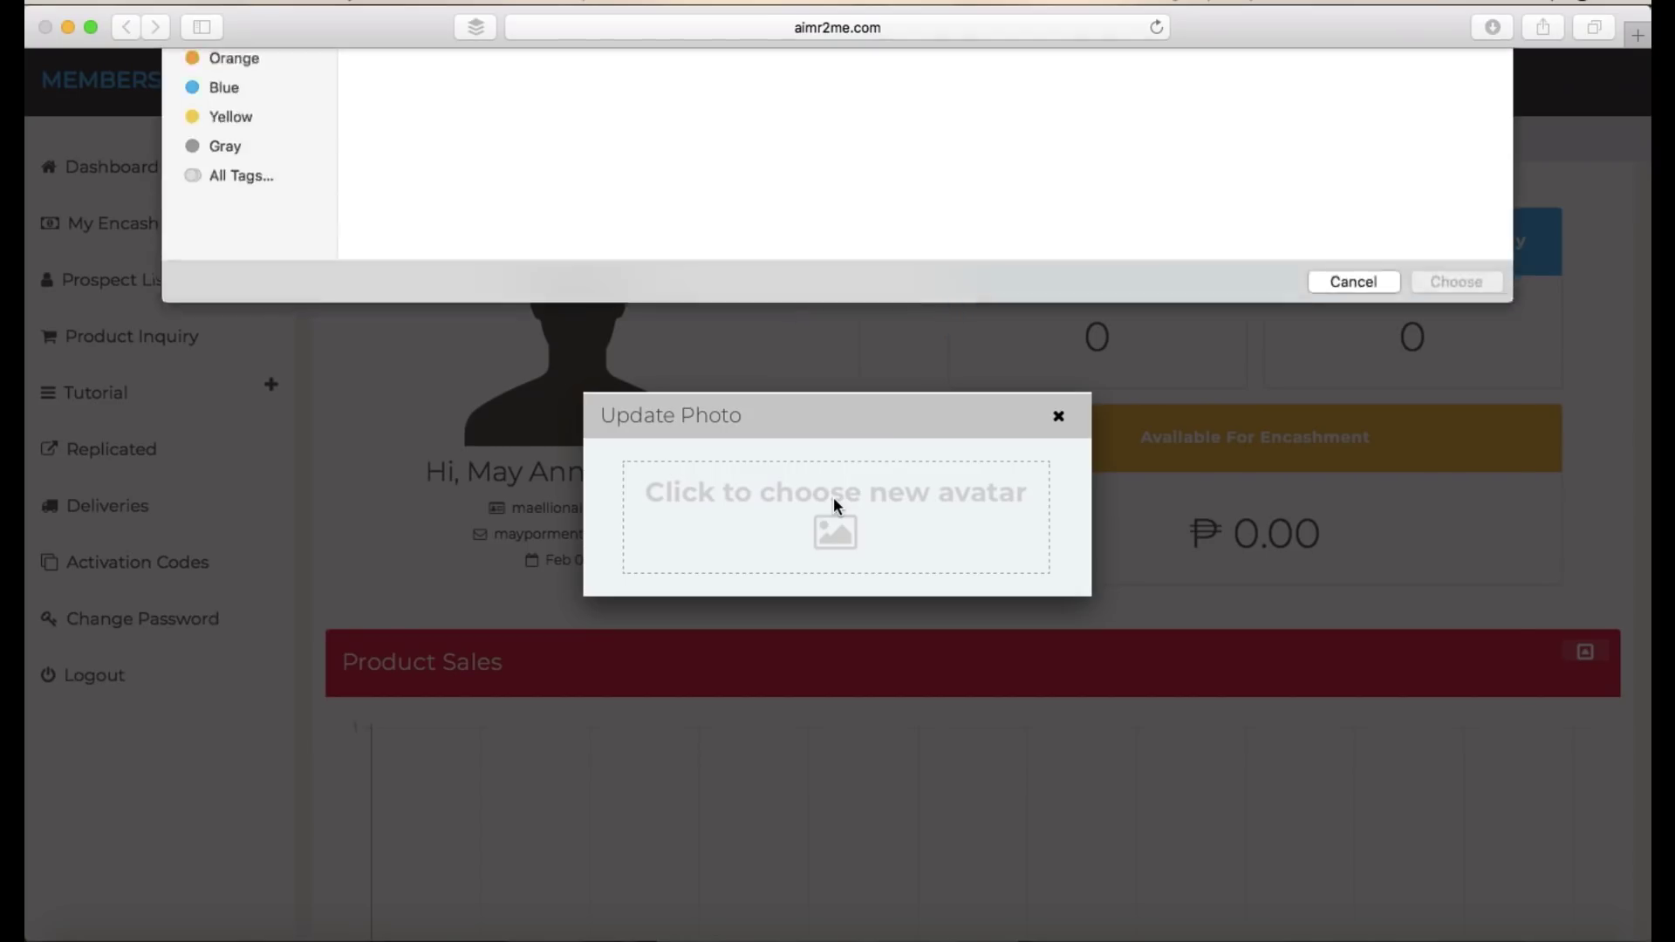
pyautogui.click(251, 225)
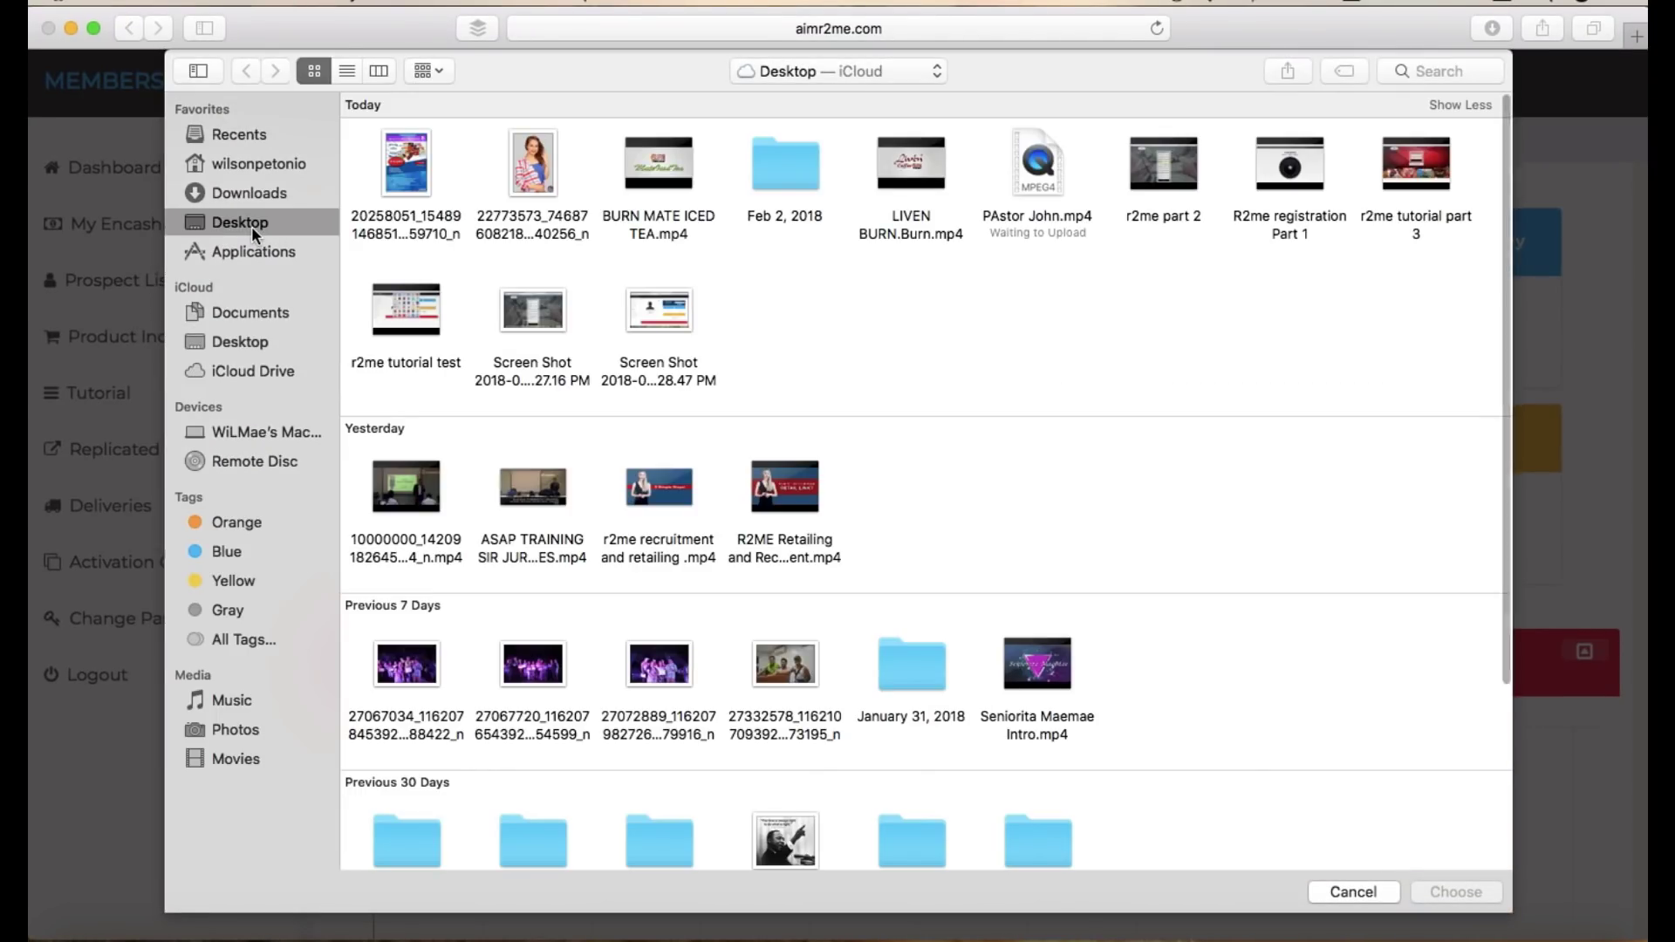
pyautogui.click(522, 203)
pyautogui.click(1428, 899)
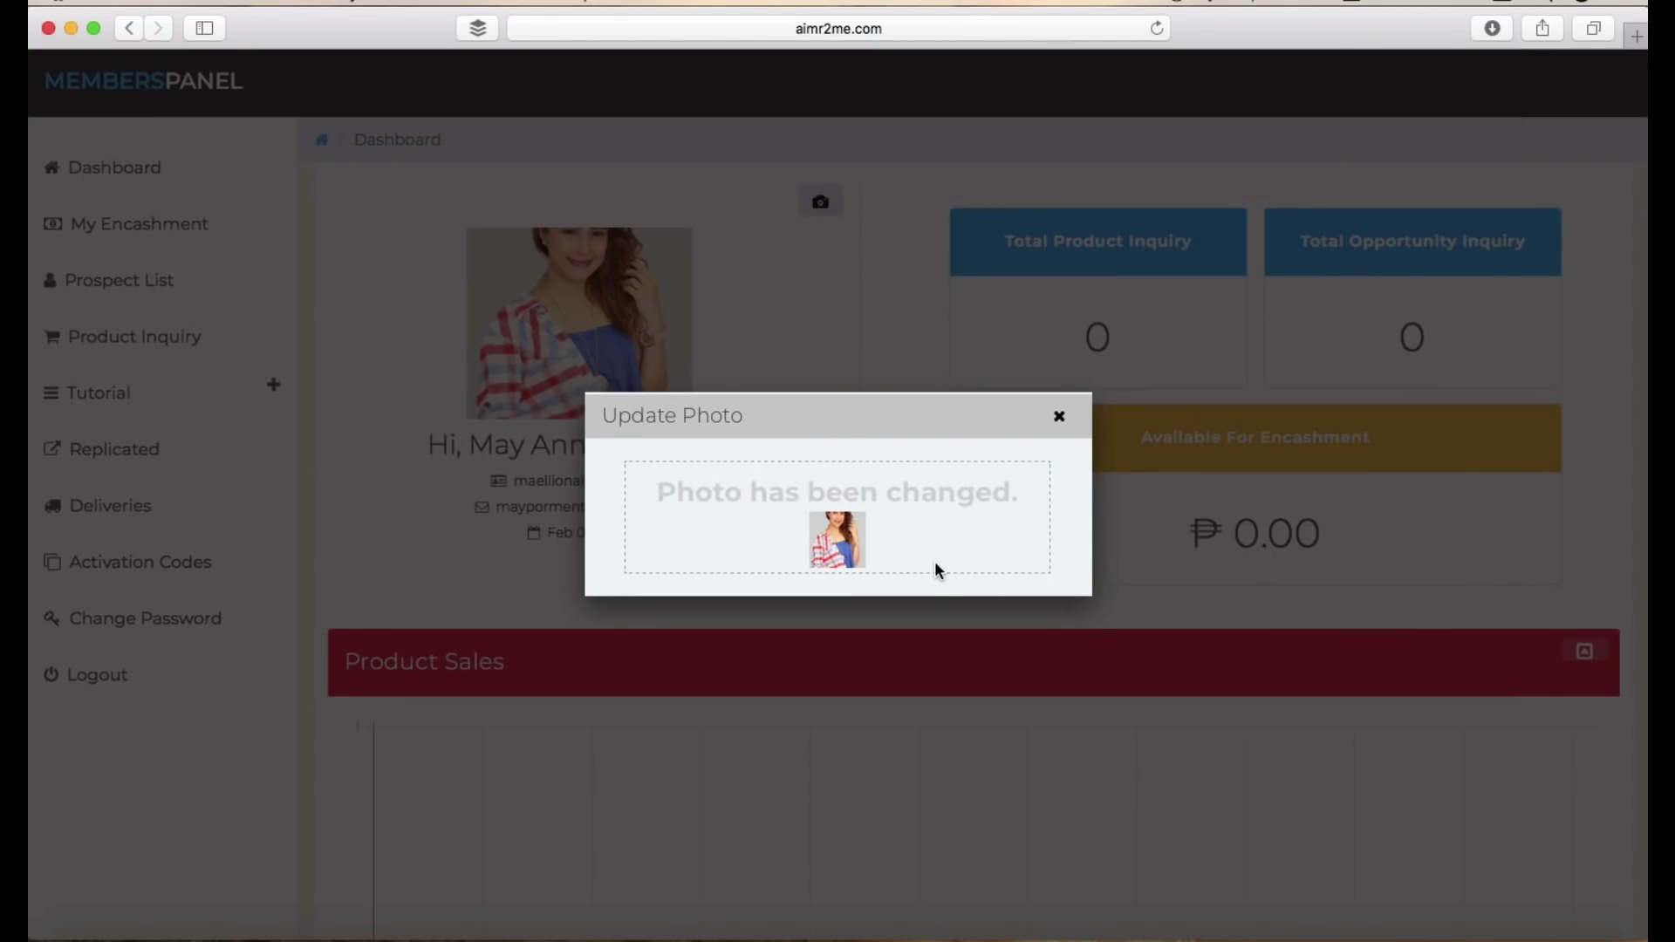
# - Cancel the reopened file browser and close the Update Photo dialog
pyautogui.click(1058, 418)
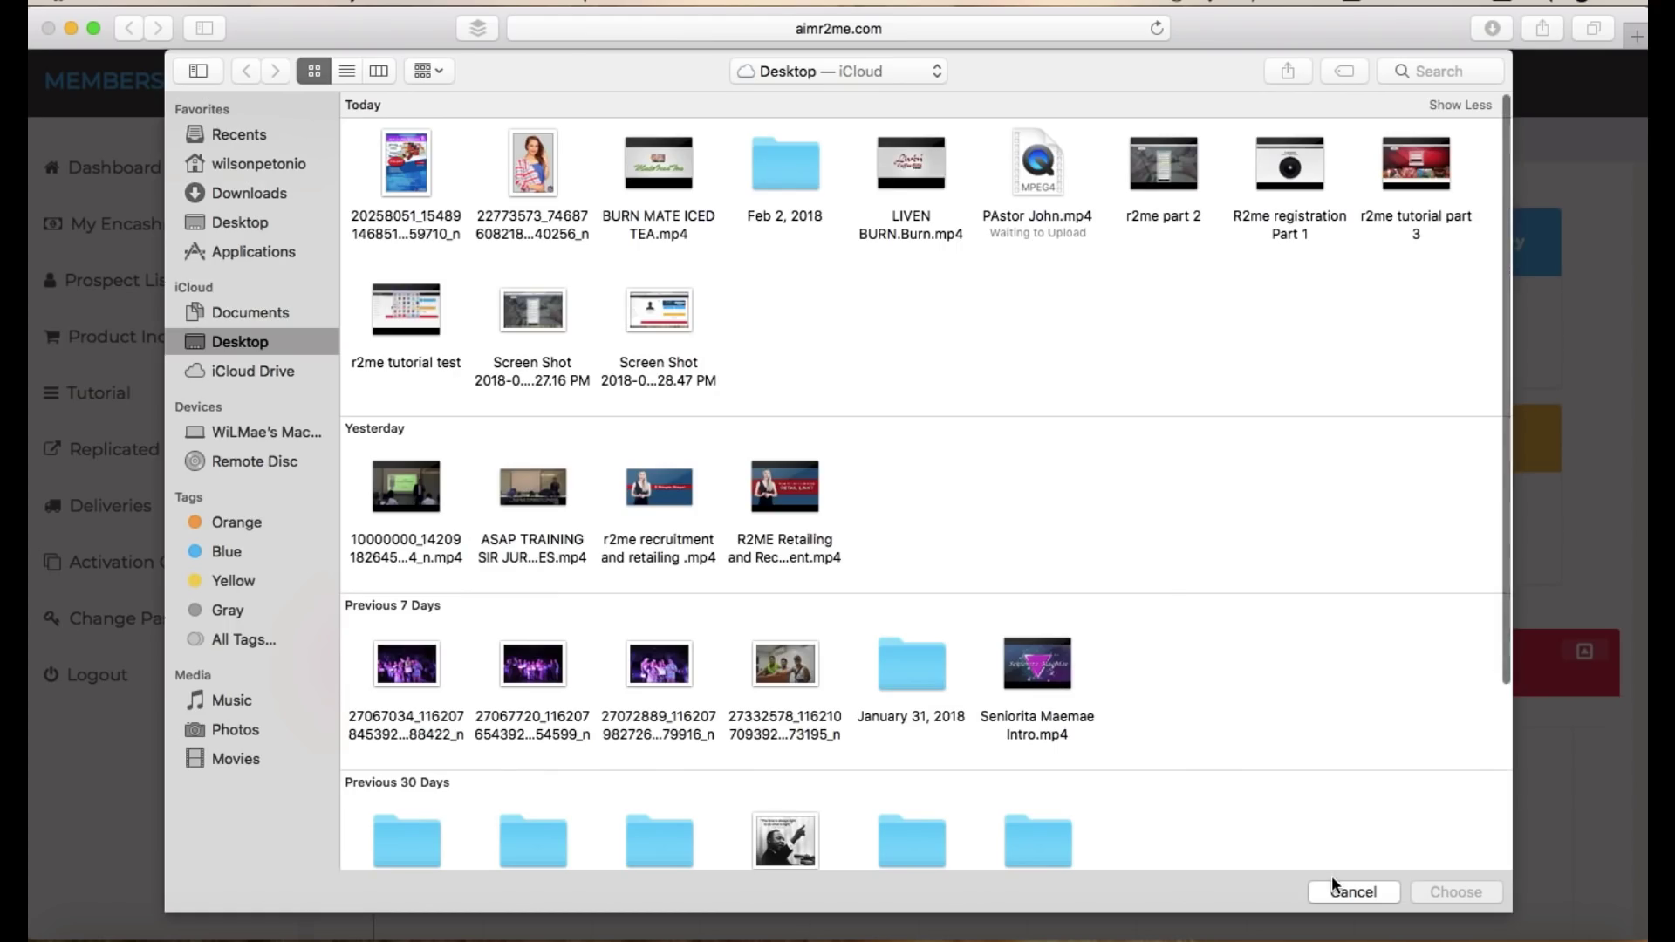
pyautogui.click(1333, 886)
pyautogui.click(1059, 417)
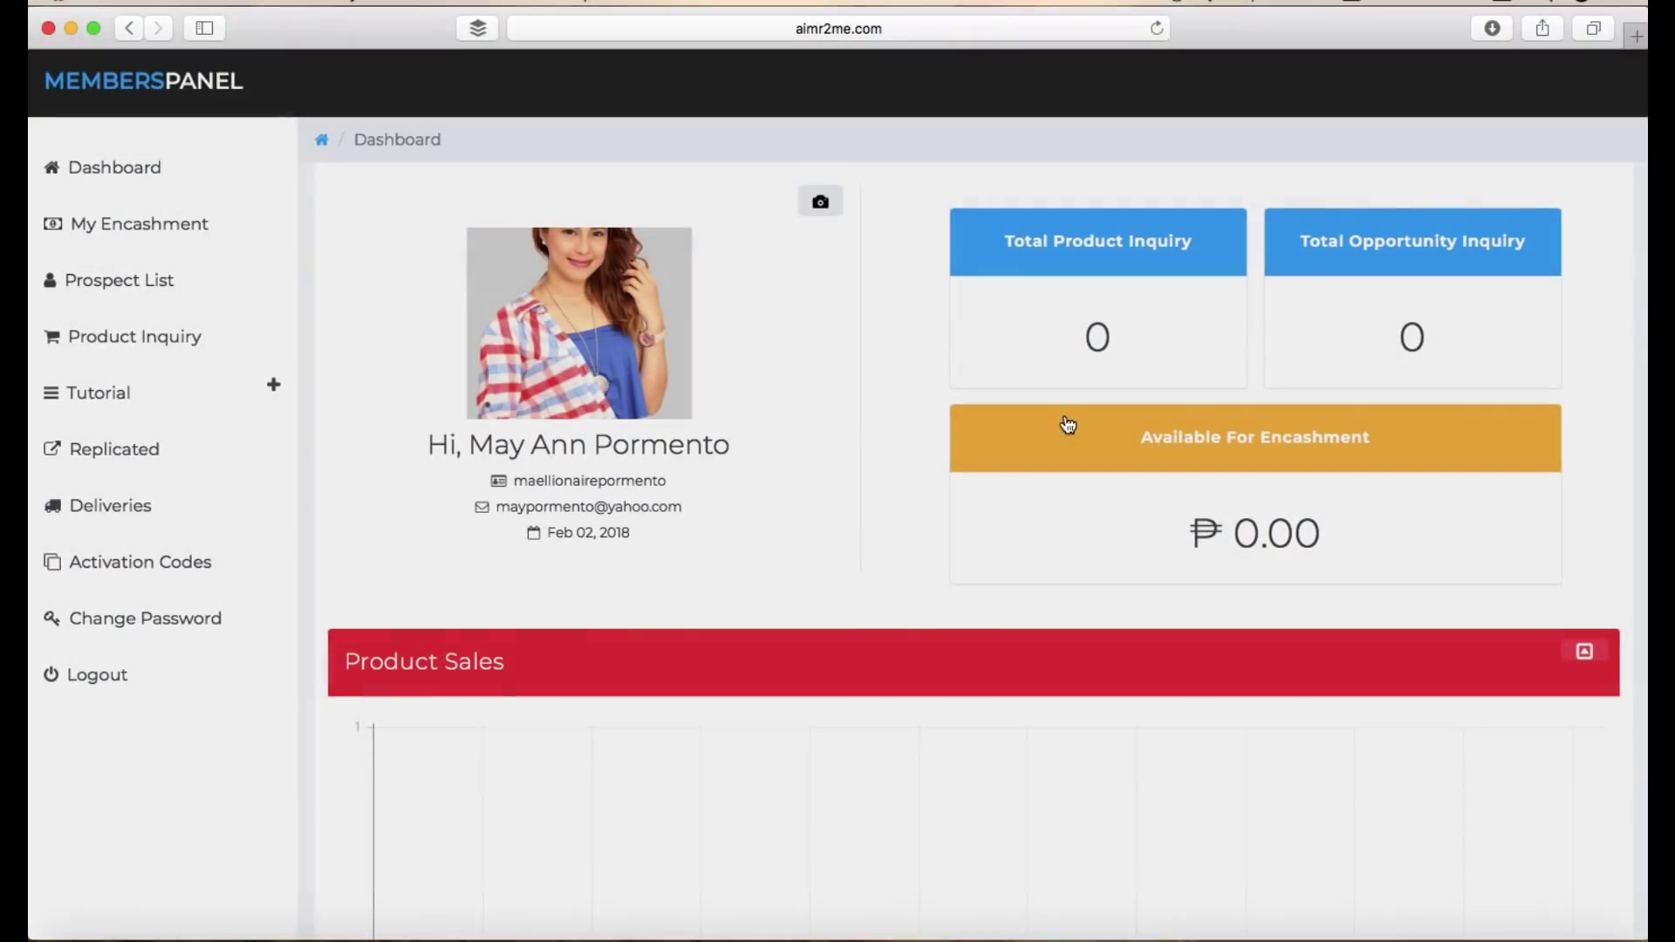